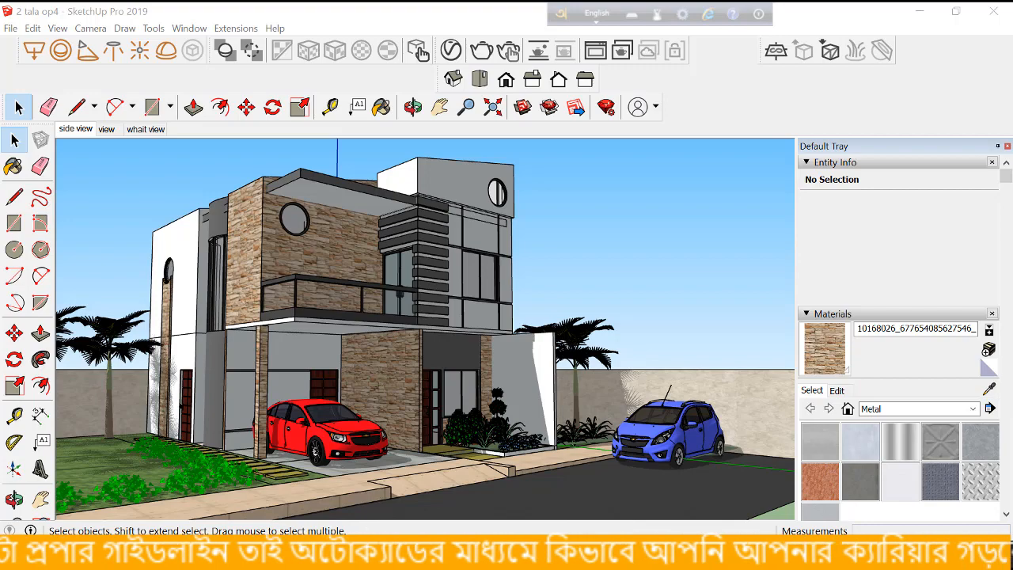
# Switch to the Chrome browser, search for hdrihaven.com in a new tab and open the HDRI Haven website
pyautogui.click(394, 554)
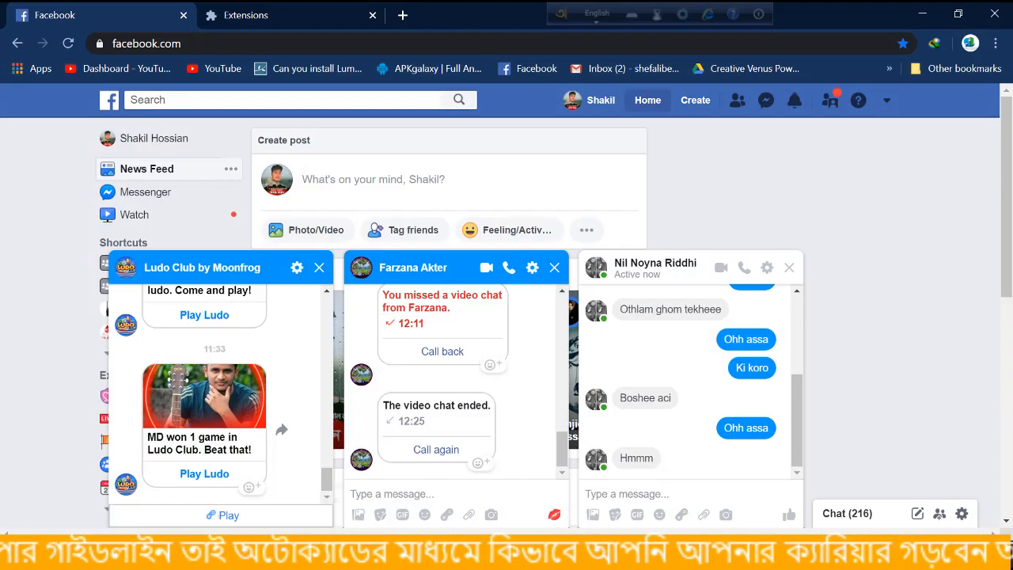
pyautogui.click(403, 15)
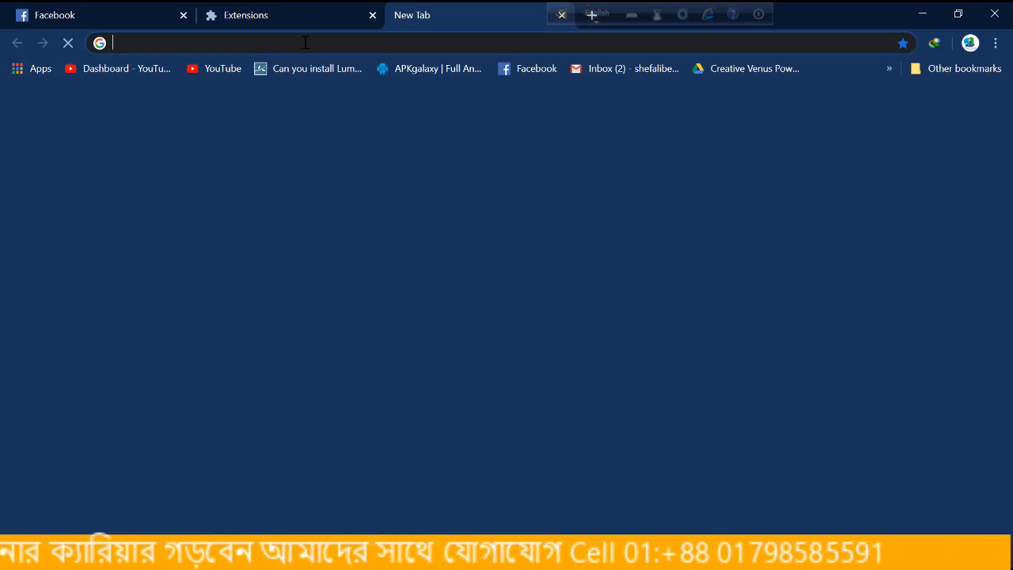
pyautogui.write('hd')
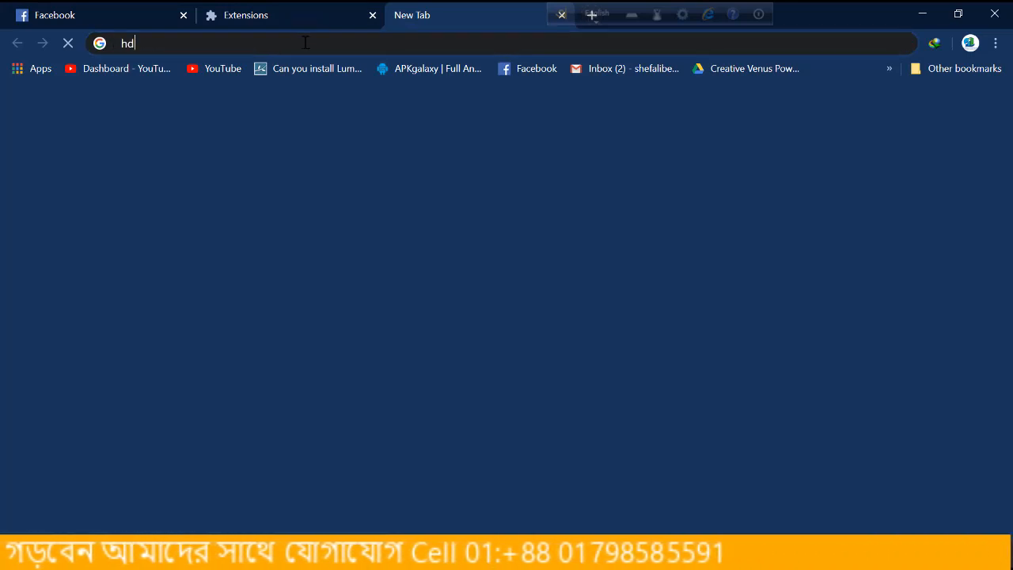
pyautogui.write('ri')
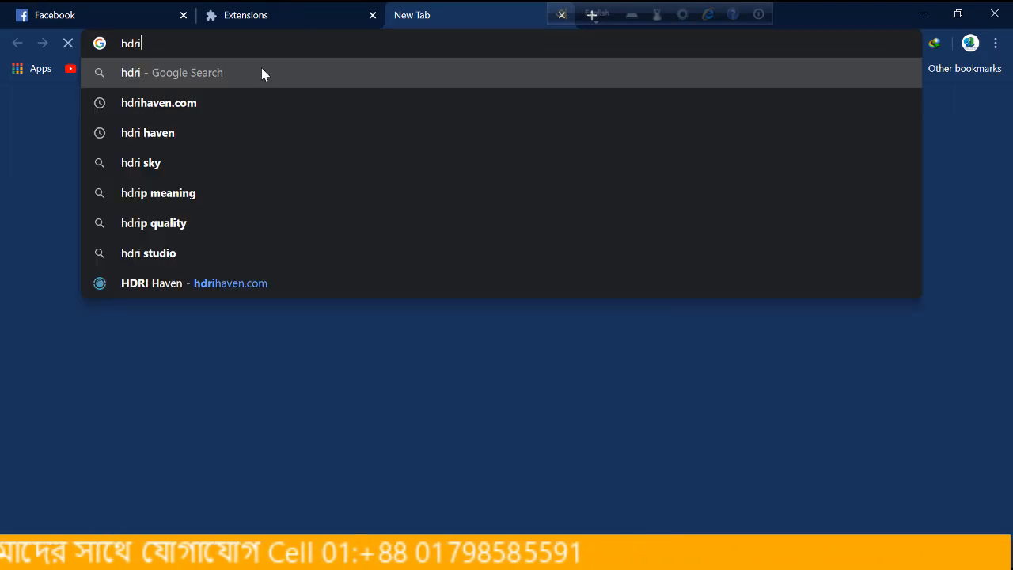
pyautogui.click(235, 105)
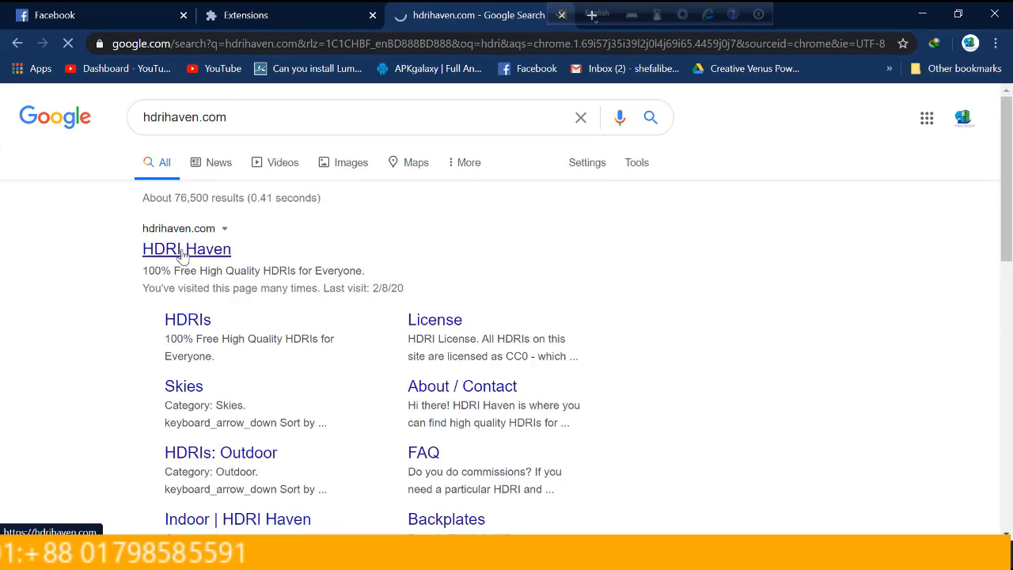
pyautogui.click(163, 245)
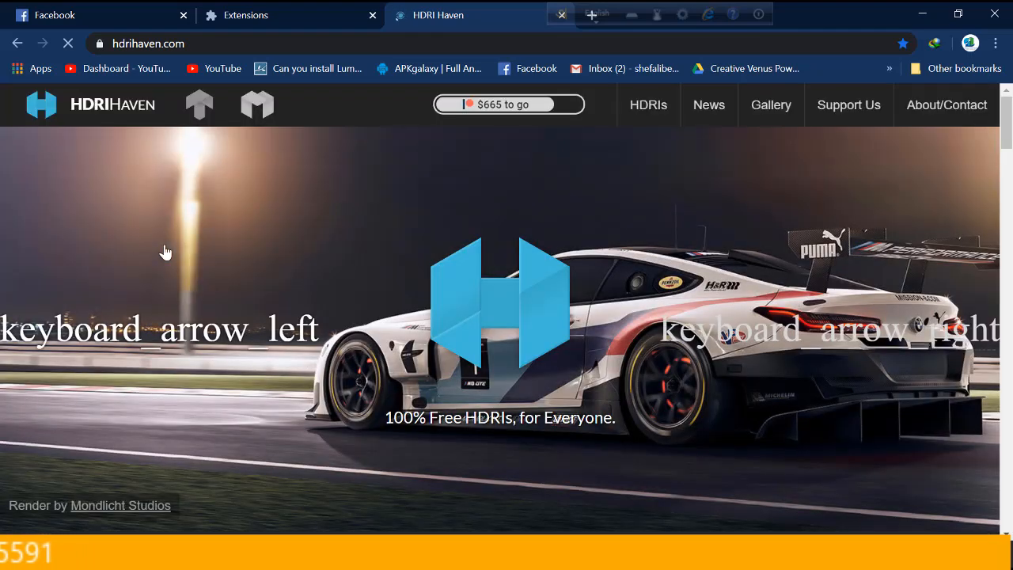
# Look over the HDRI Haven home page and open the site's HDRIs library
pyautogui.scroll(-6, 497, 237)
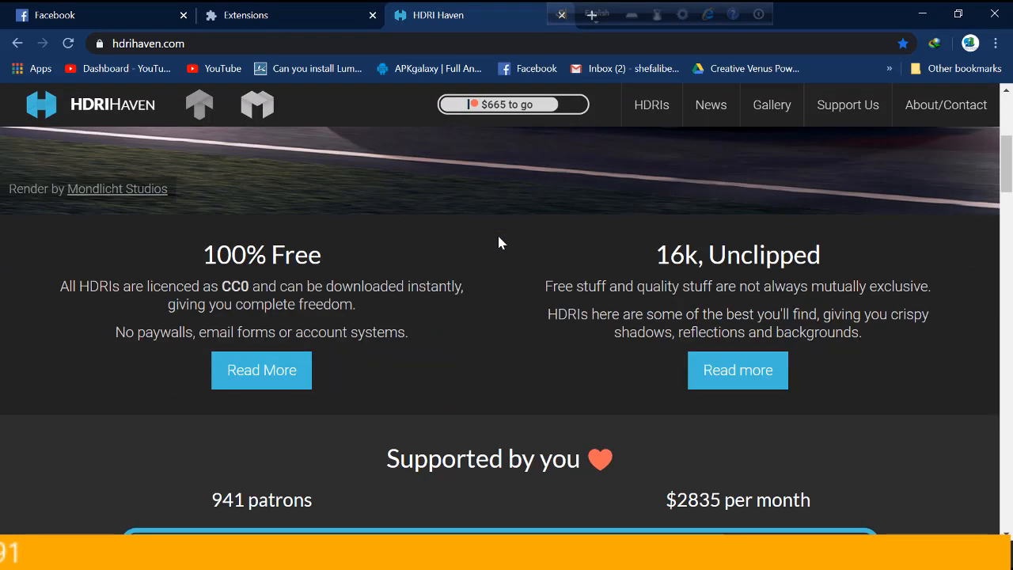
pyautogui.scroll(7, 499, 242)
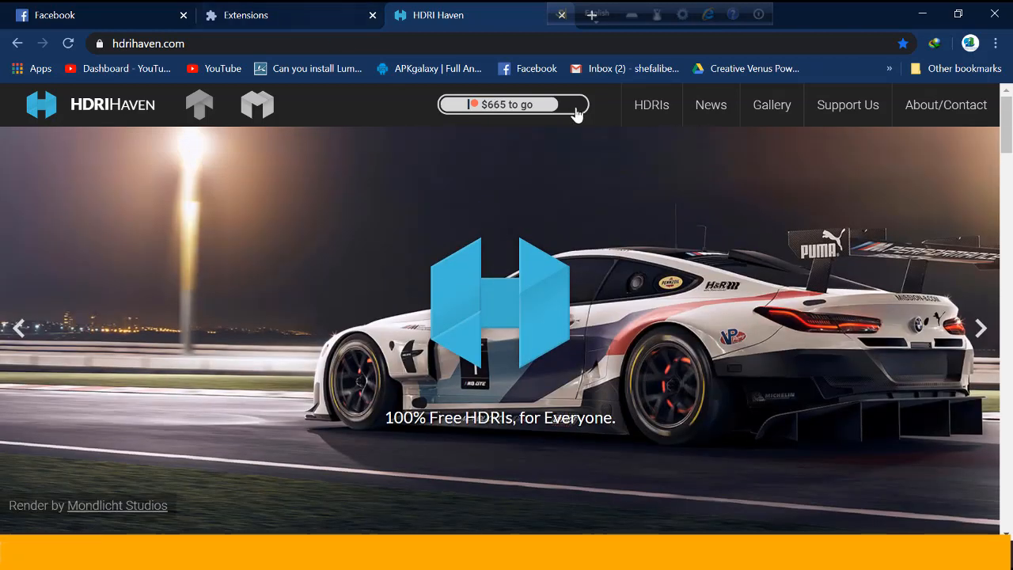
pyautogui.click(647, 103)
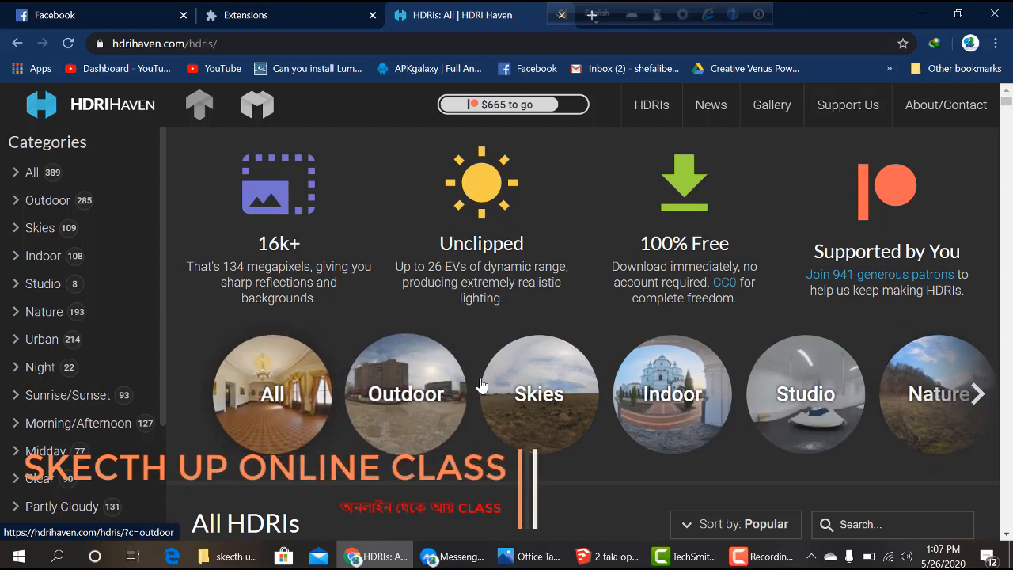
# Look through the HDRI category carousel from All through to Artificial Light
pyautogui.scroll(-1, 480, 385)
pyautogui.scroll(-3, 480, 385)
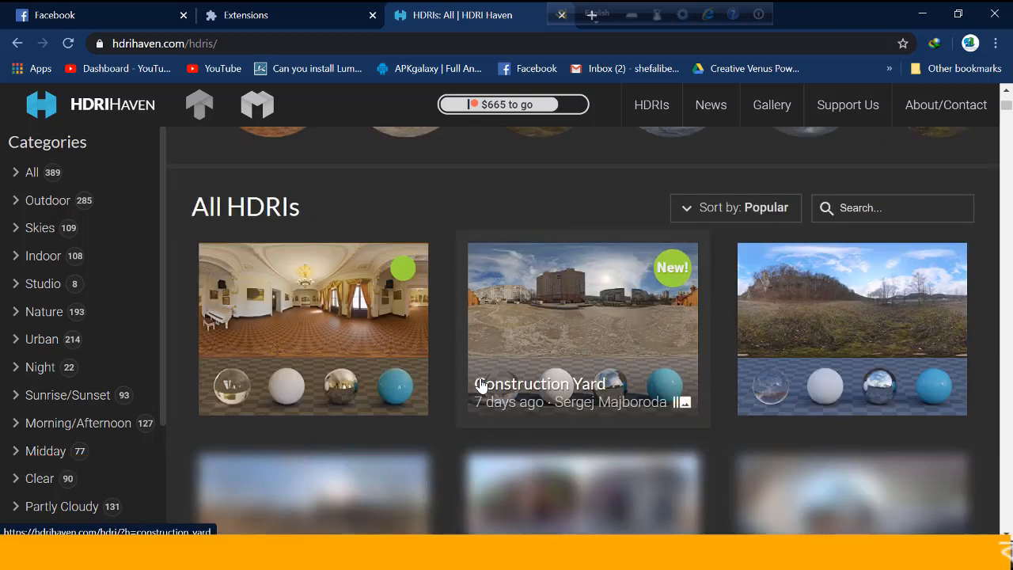
pyautogui.scroll(3, 481, 385)
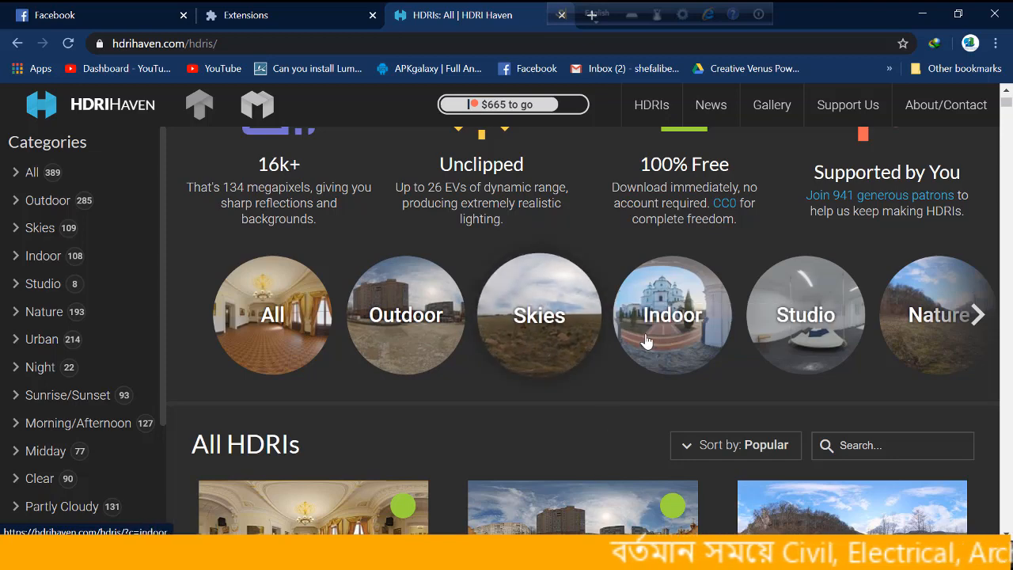
pyautogui.click(977, 316)
pyautogui.click(977, 316)
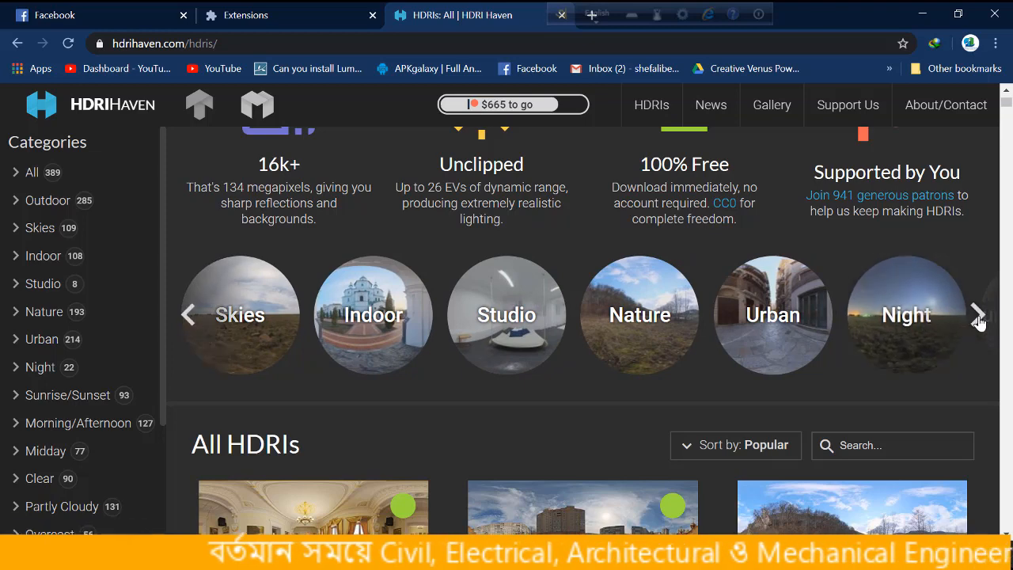
pyautogui.click(978, 316)
pyautogui.click(977, 316)
pyautogui.click(978, 316)
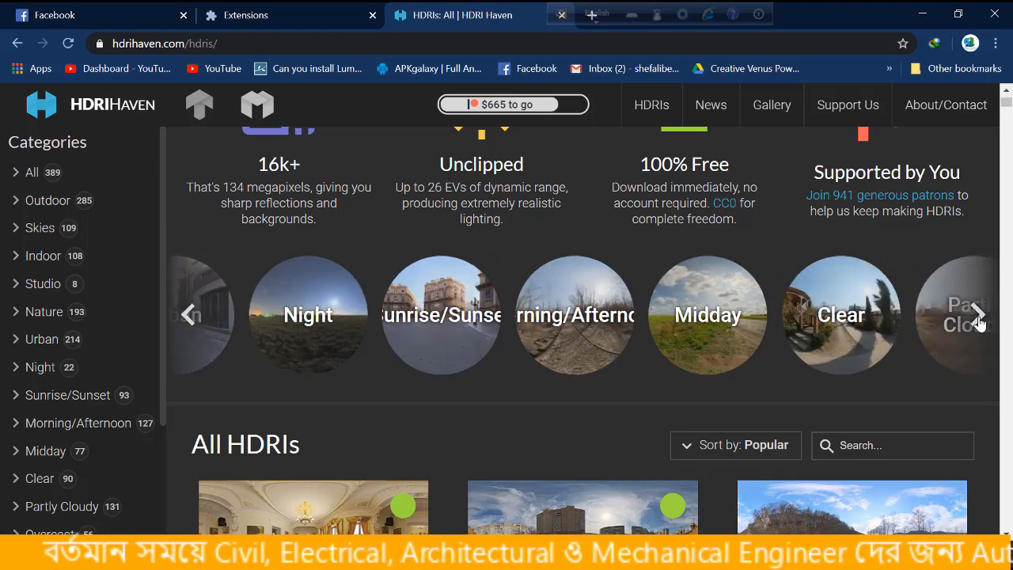
pyautogui.click(977, 317)
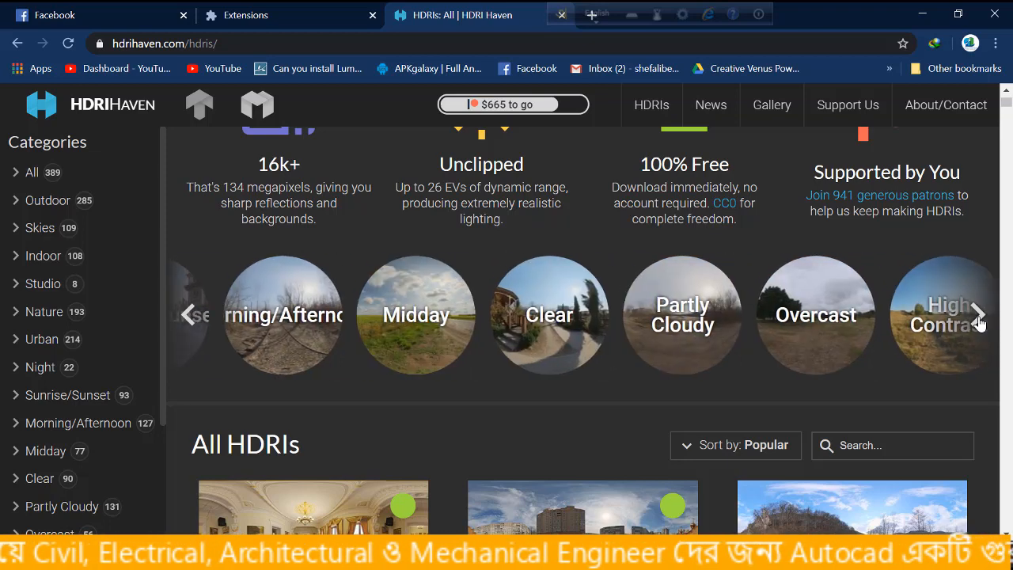
pyautogui.click(978, 317)
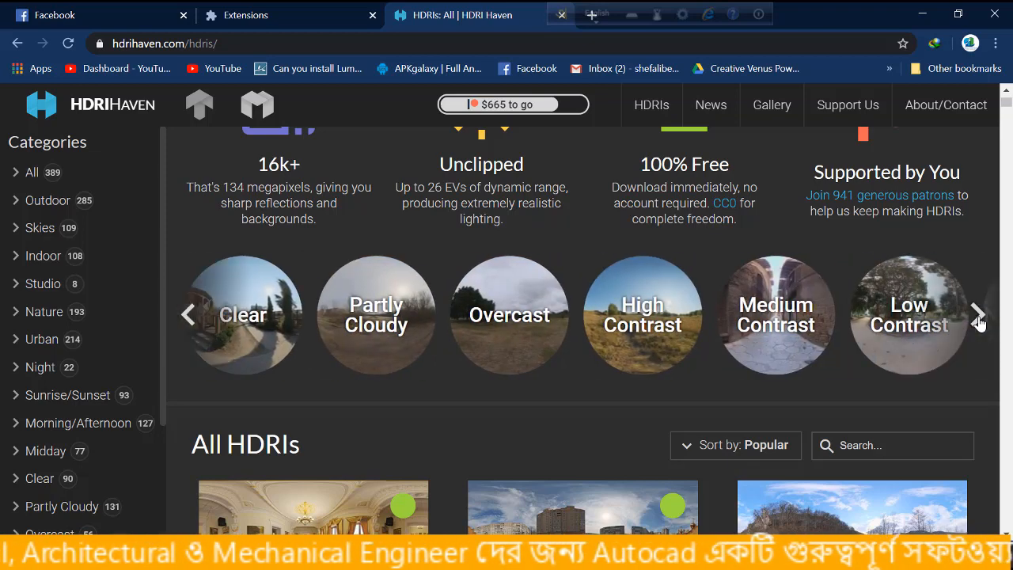
pyautogui.click(978, 317)
pyautogui.click(978, 317)
pyautogui.click(978, 317)
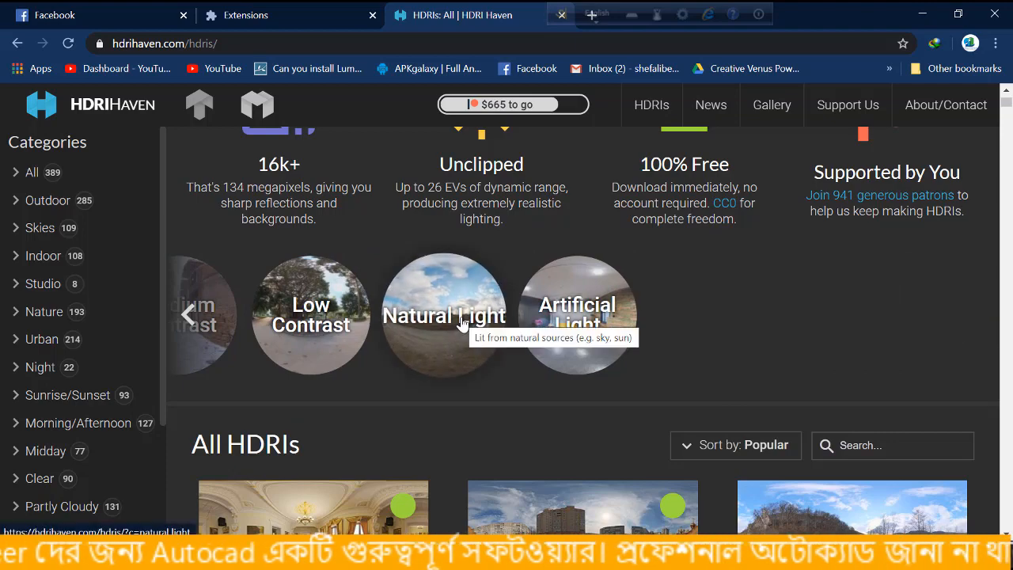
# Browse the previews in the All HDRIs listing to examine the available environments
pyautogui.scroll(-2, 464, 323)
pyautogui.scroll(-5, 332, 237)
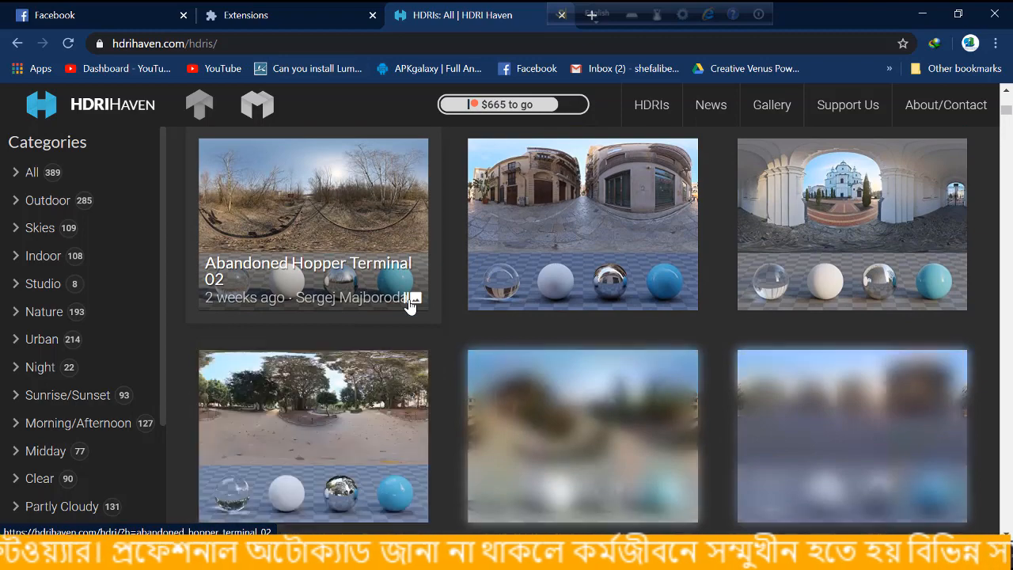
pyautogui.scroll(-3, 409, 307)
pyautogui.scroll(-6, 409, 307)
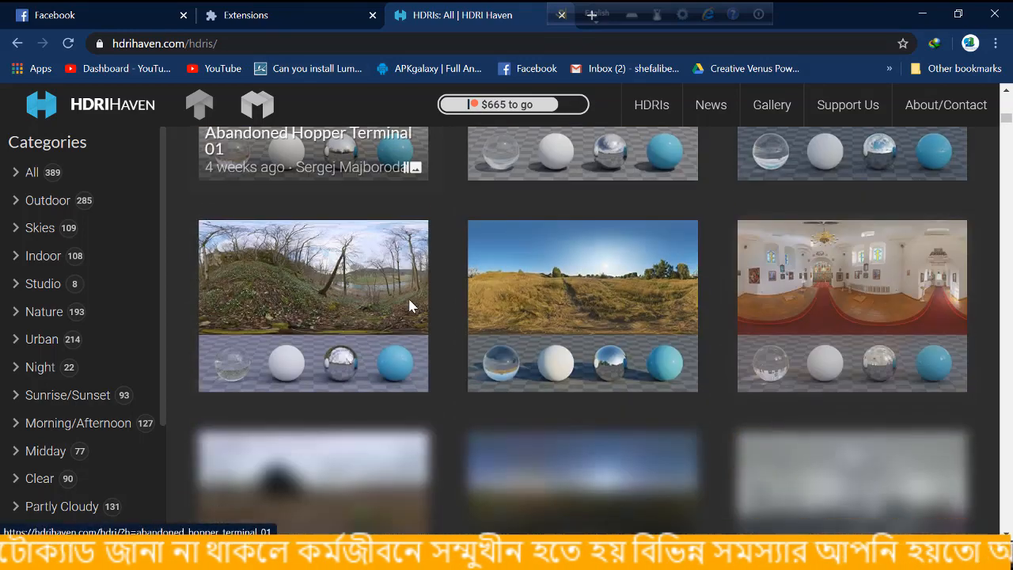
pyautogui.scroll(-5, 409, 307)
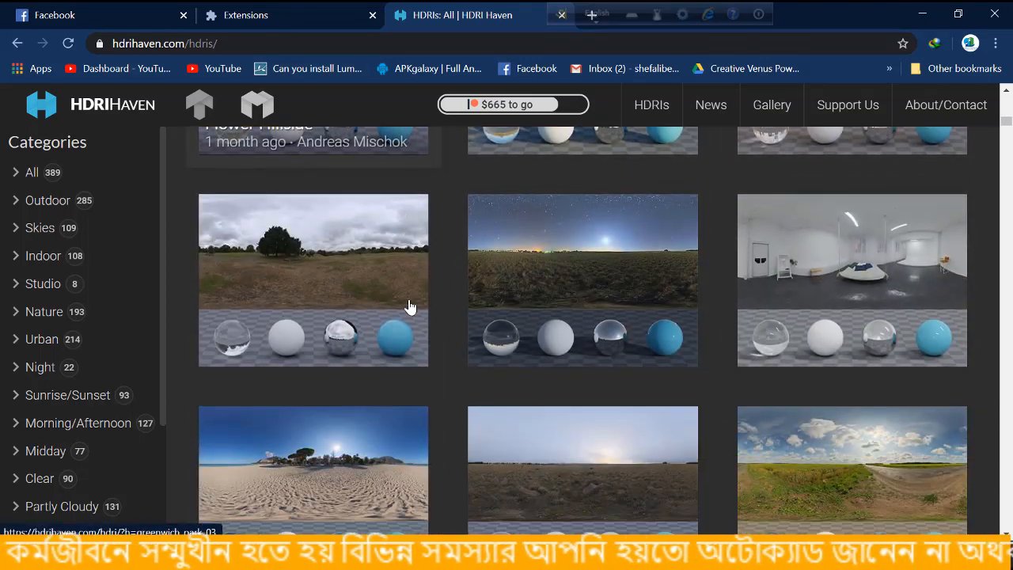
pyautogui.scroll(-1, 409, 307)
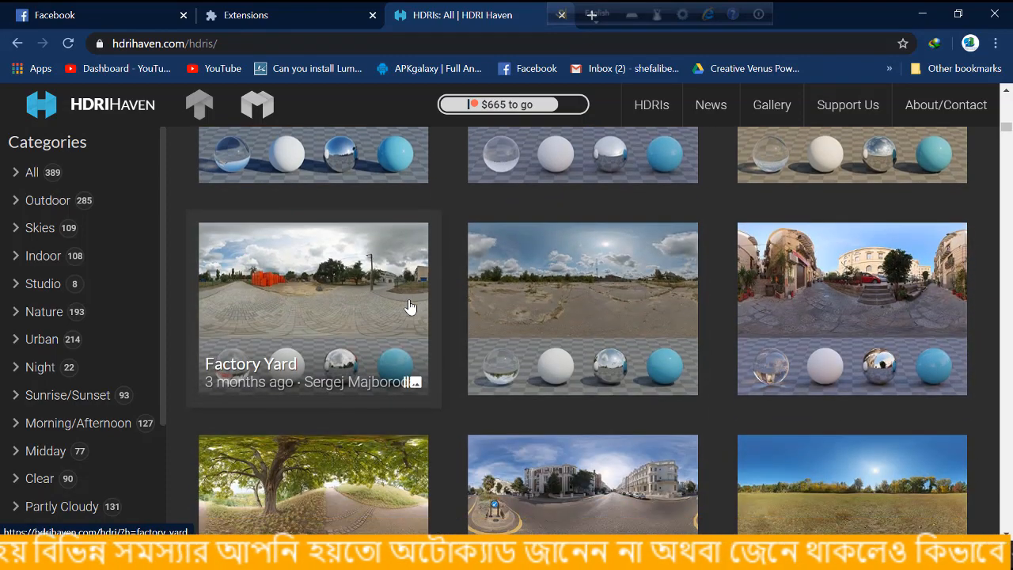
pyautogui.scroll(-1, 410, 307)
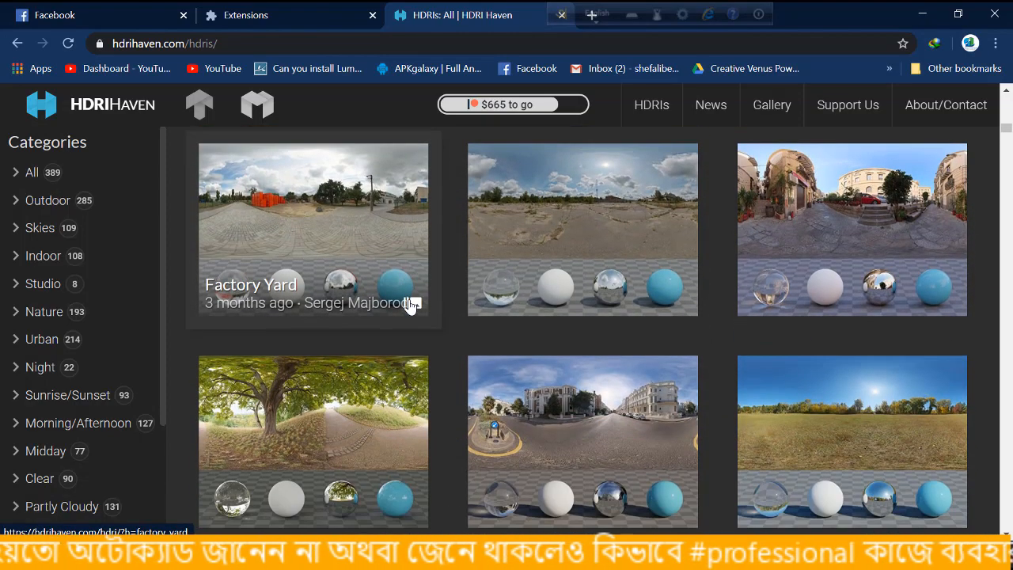
pyautogui.scroll(-7, 409, 307)
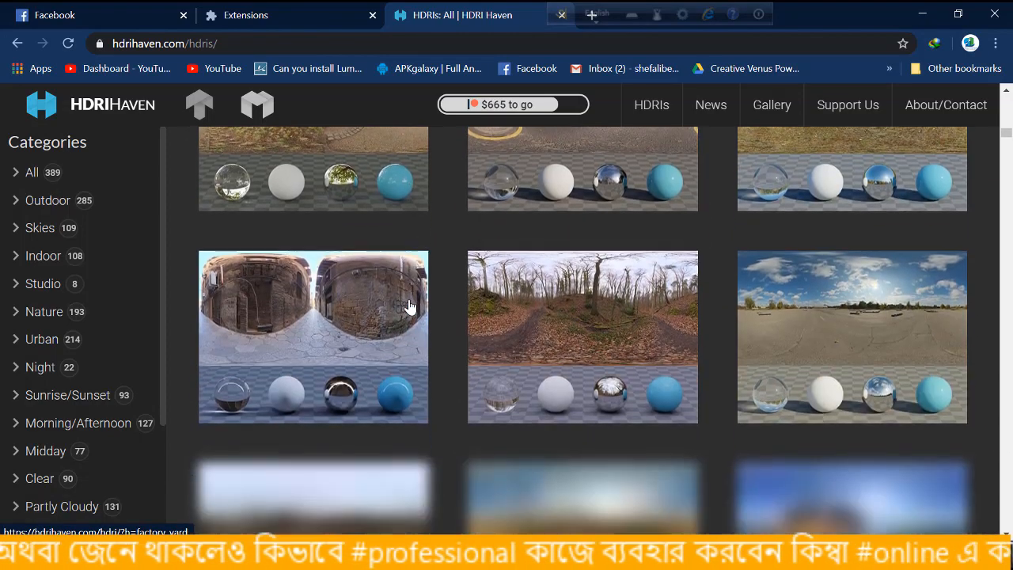
pyautogui.scroll(-2, 404, 306)
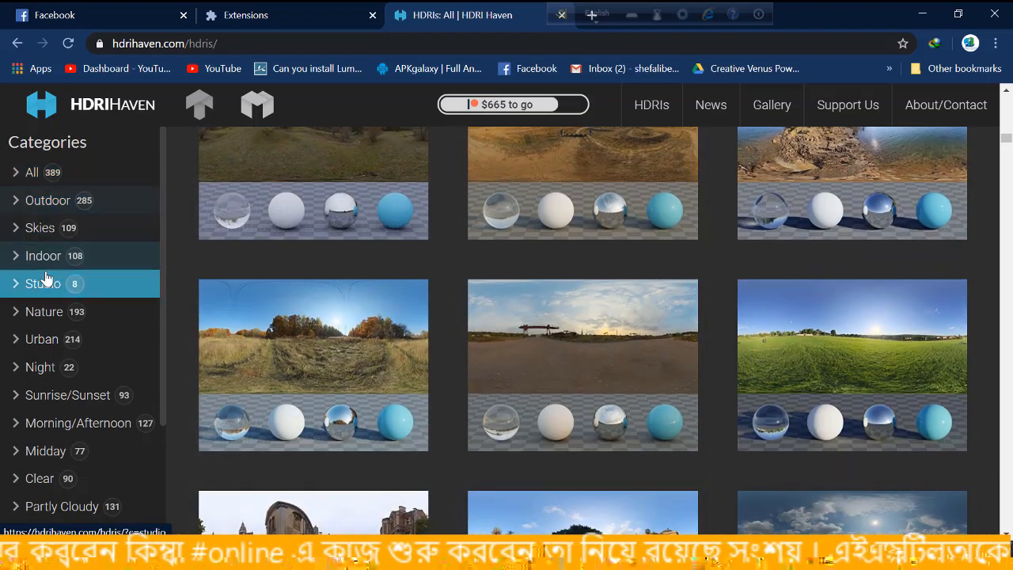
# Open the Outdoor HDRI category and browse its environment previews for a suitable scene
pyautogui.click(19, 201)
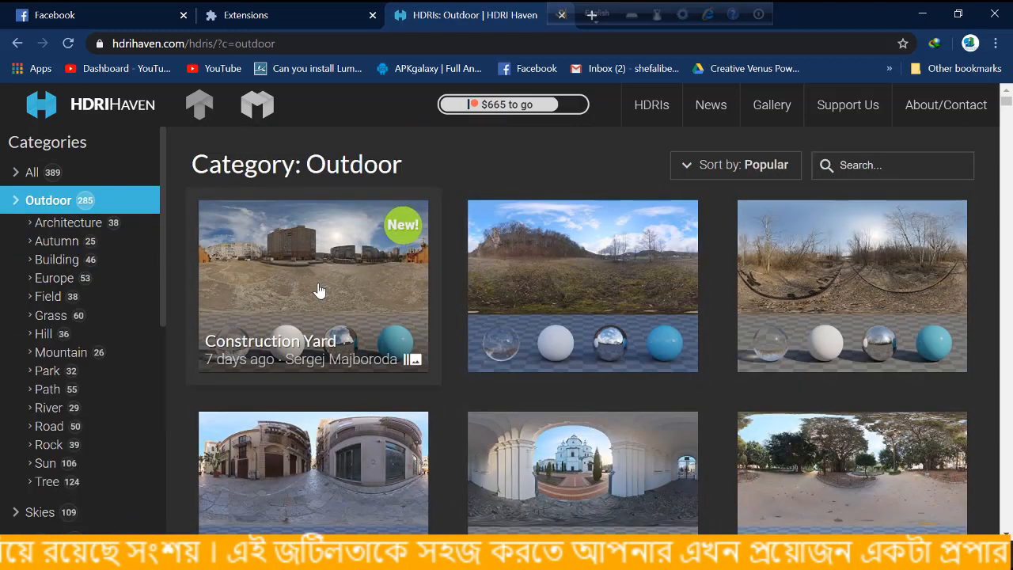
pyautogui.scroll(-1, 354, 310)
pyautogui.scroll(-4, 355, 310)
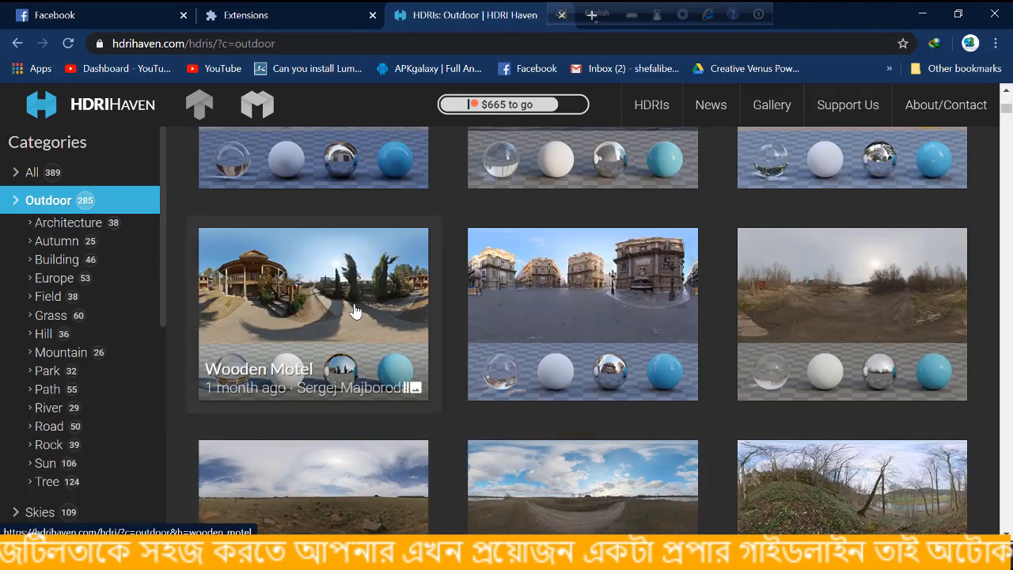
pyautogui.scroll(-10, 354, 311)
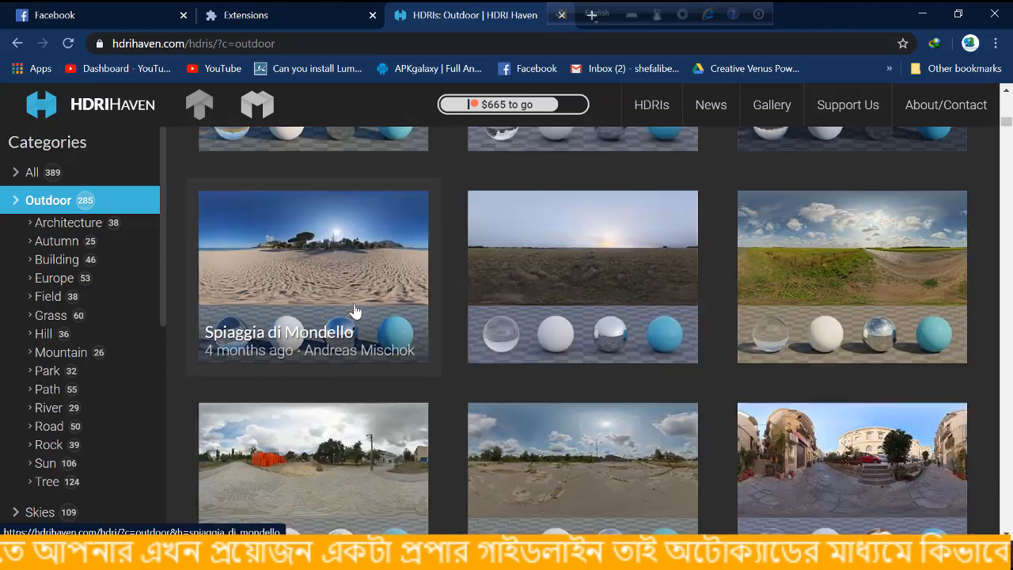
pyautogui.scroll(-5, 354, 310)
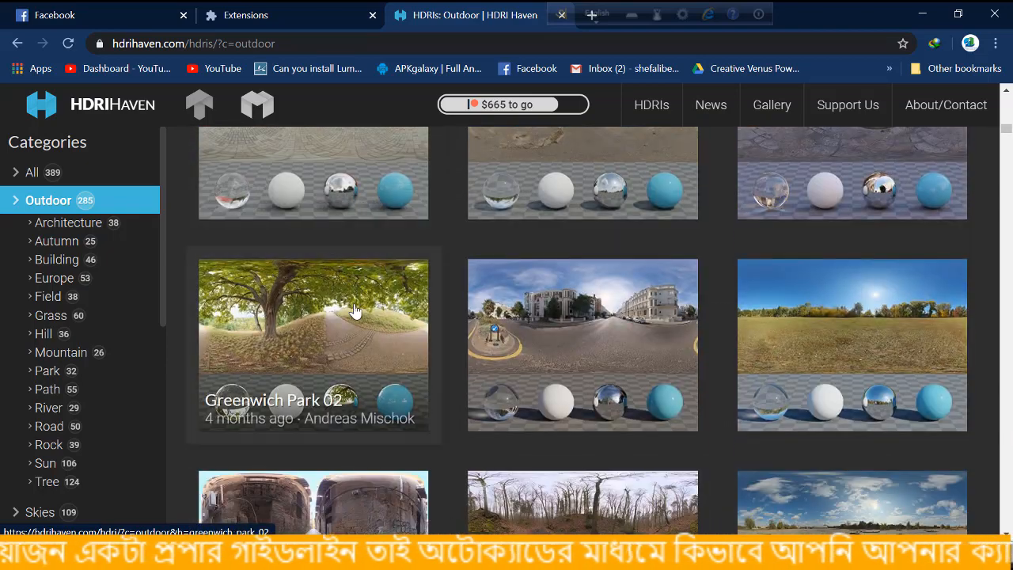
pyautogui.scroll(-10, 354, 310)
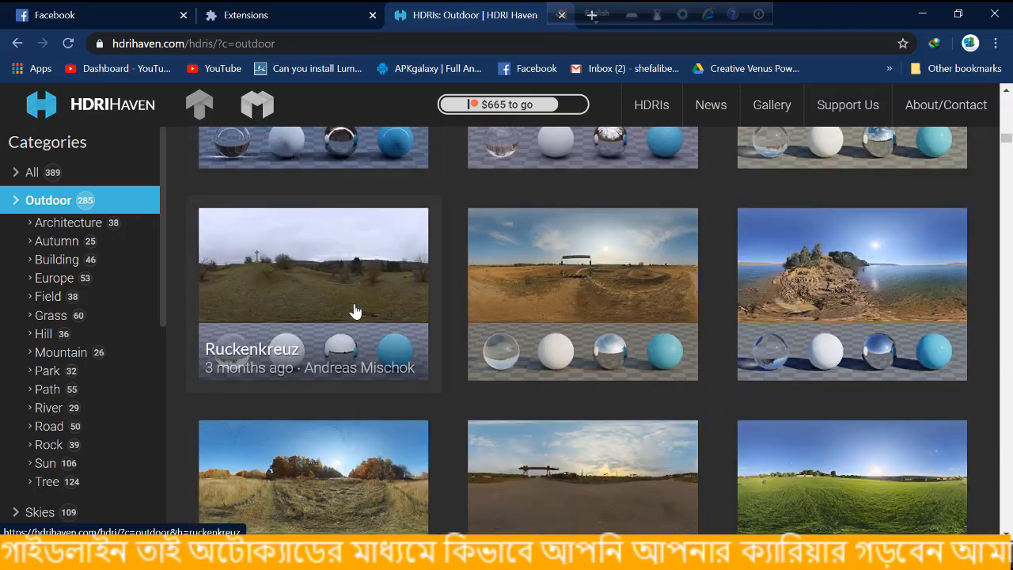
pyautogui.scroll(-1, 354, 310)
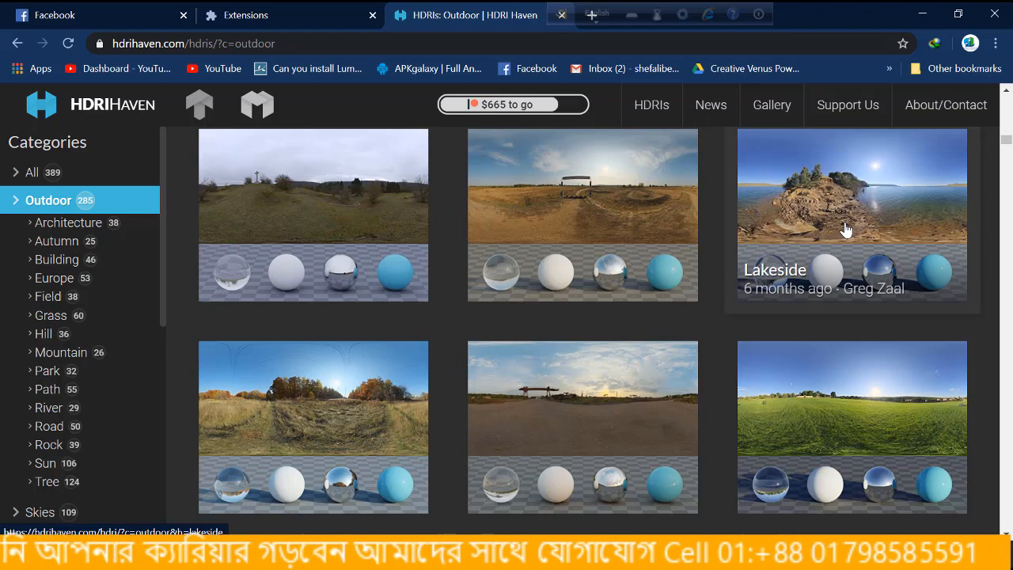
pyautogui.scroll(-3, 845, 230)
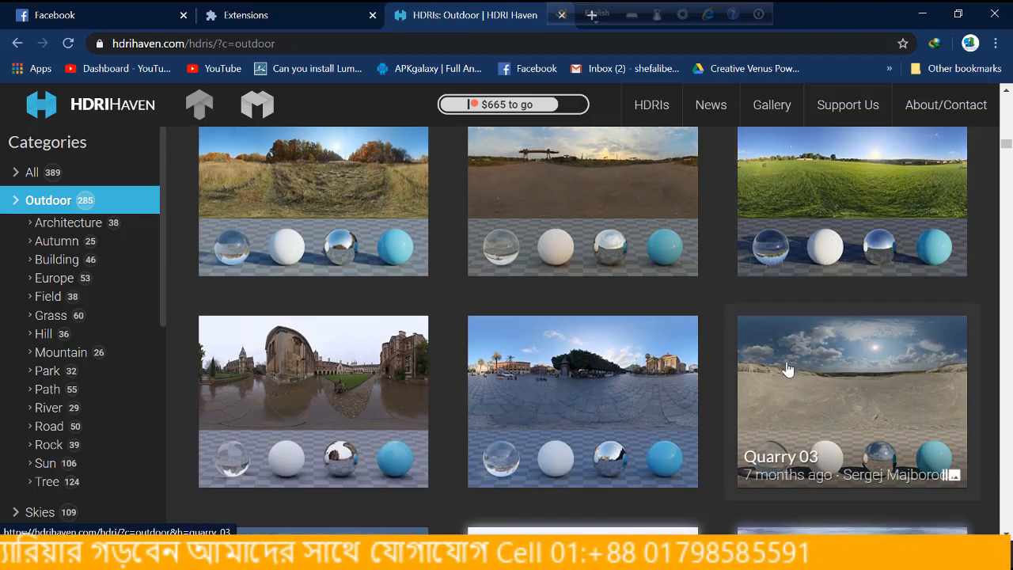
pyautogui.scroll(-1, 788, 368)
pyautogui.scroll(-3, 788, 368)
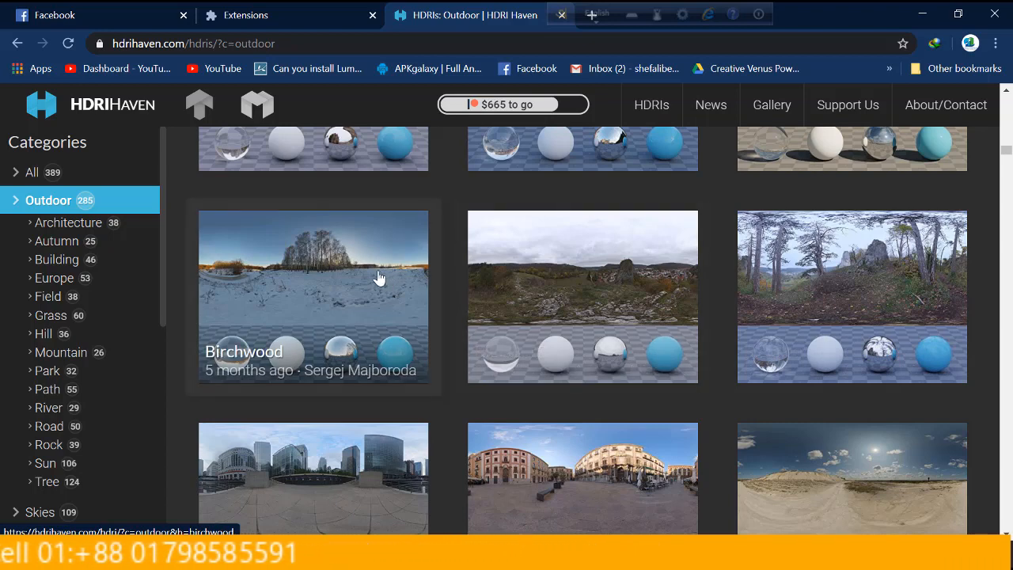
pyautogui.moveTo(389, 283); pyautogui.dragTo(362, 224)
pyautogui.scroll(-2, 380, 346)
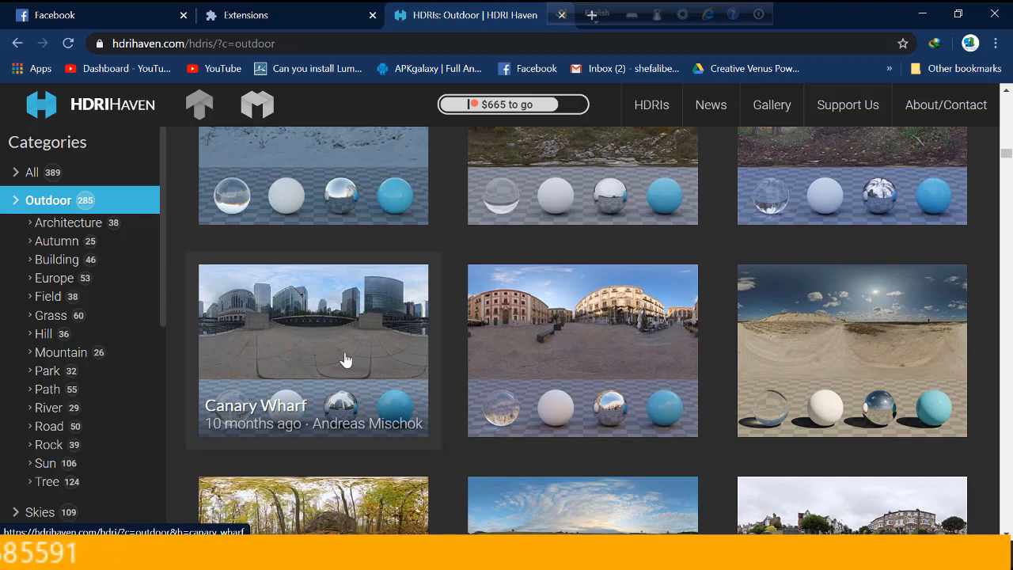
pyautogui.scroll(-1, 301, 345)
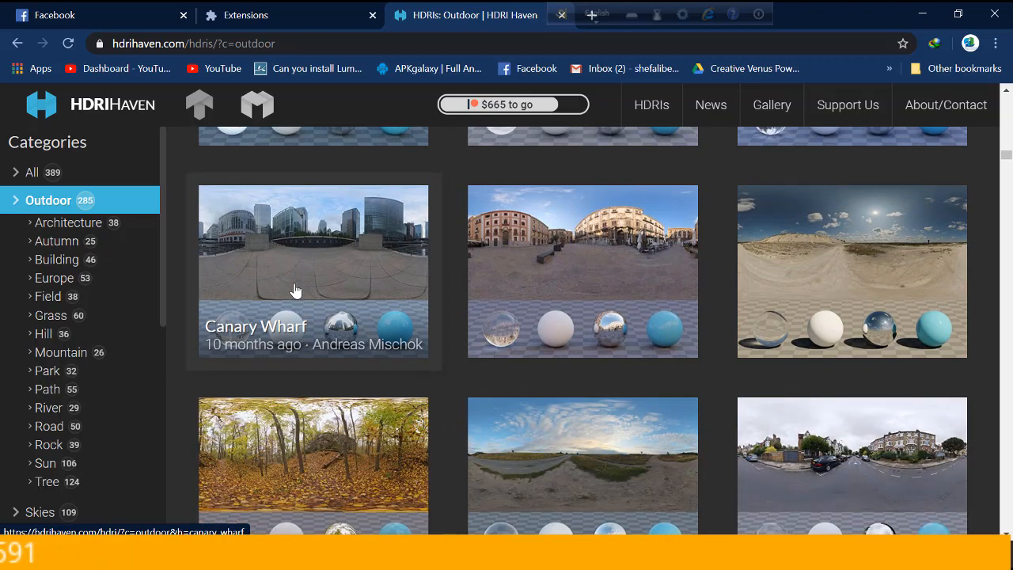
pyautogui.scroll(-4, 290, 276)
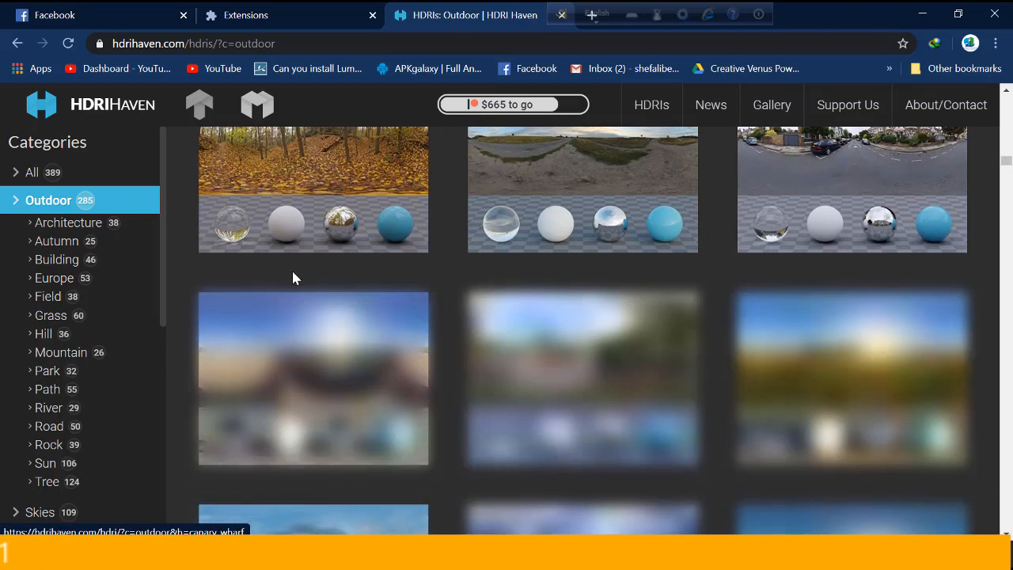
pyautogui.scroll(2, 312, 294)
pyautogui.scroll(-1, 313, 299)
pyautogui.scroll(-1, 311, 297)
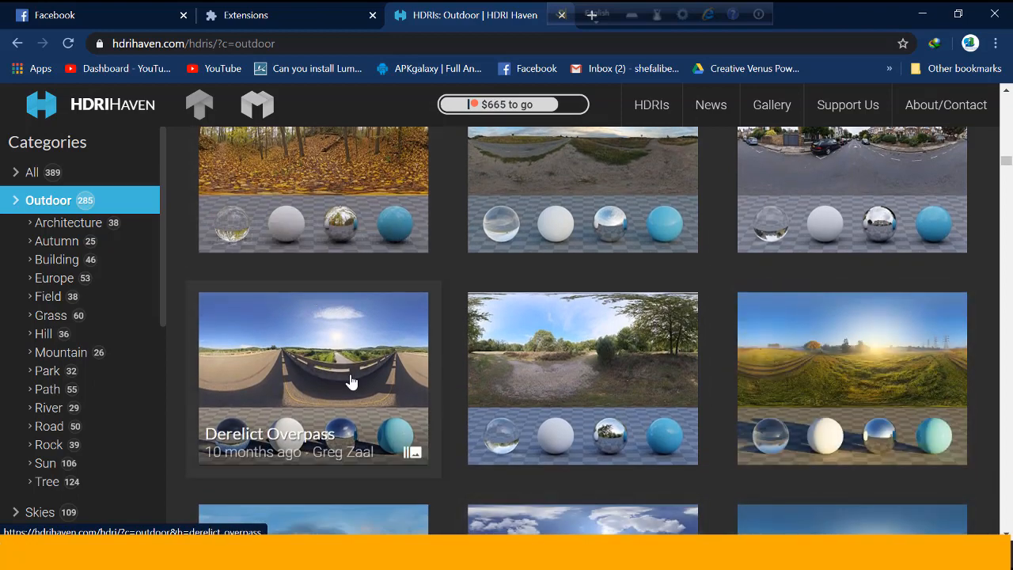
pyautogui.scroll(-2, 351, 383)
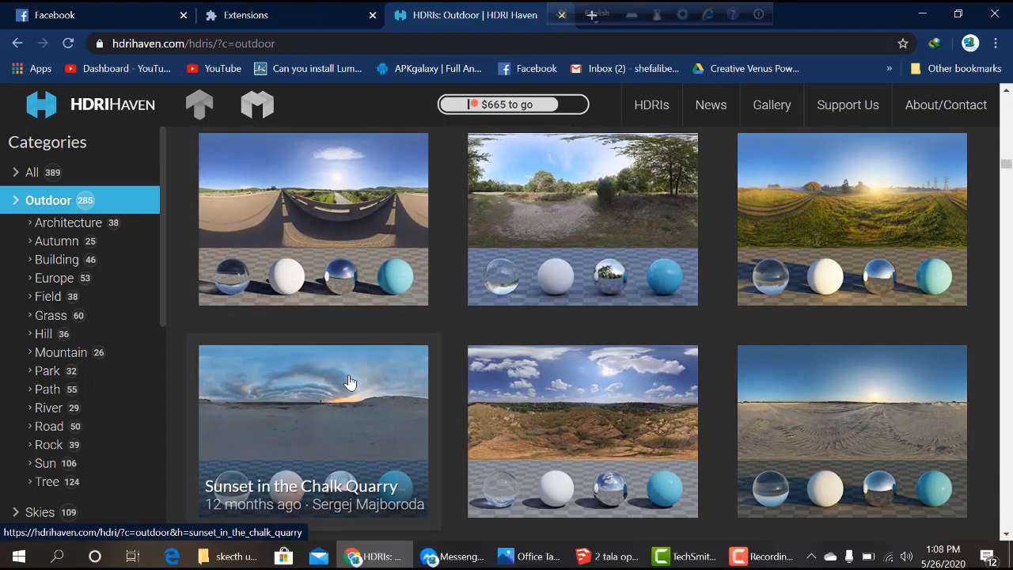
pyautogui.scroll(-2, 350, 383)
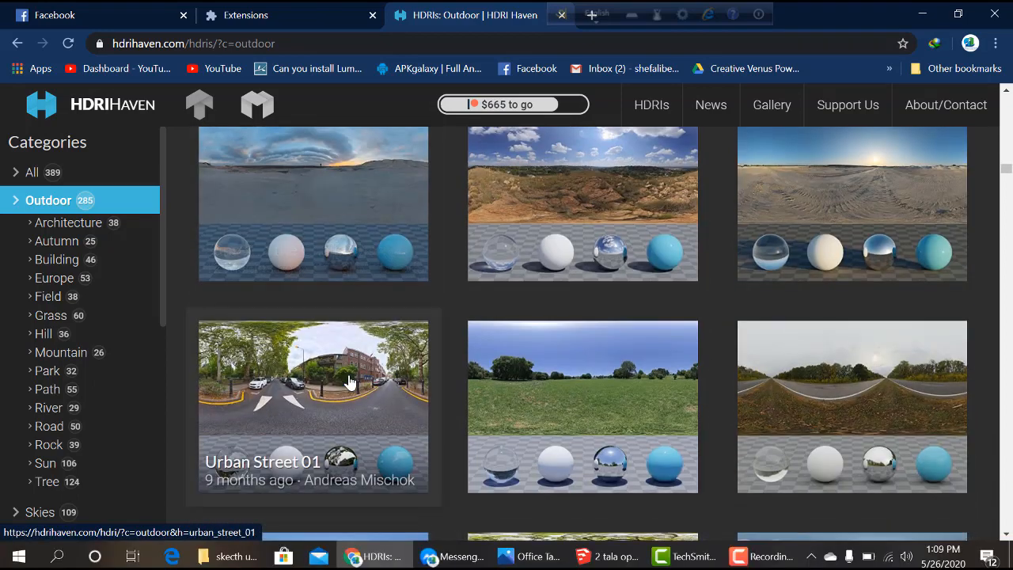
pyautogui.scroll(-2, 351, 384)
pyautogui.scroll(-2, 351, 383)
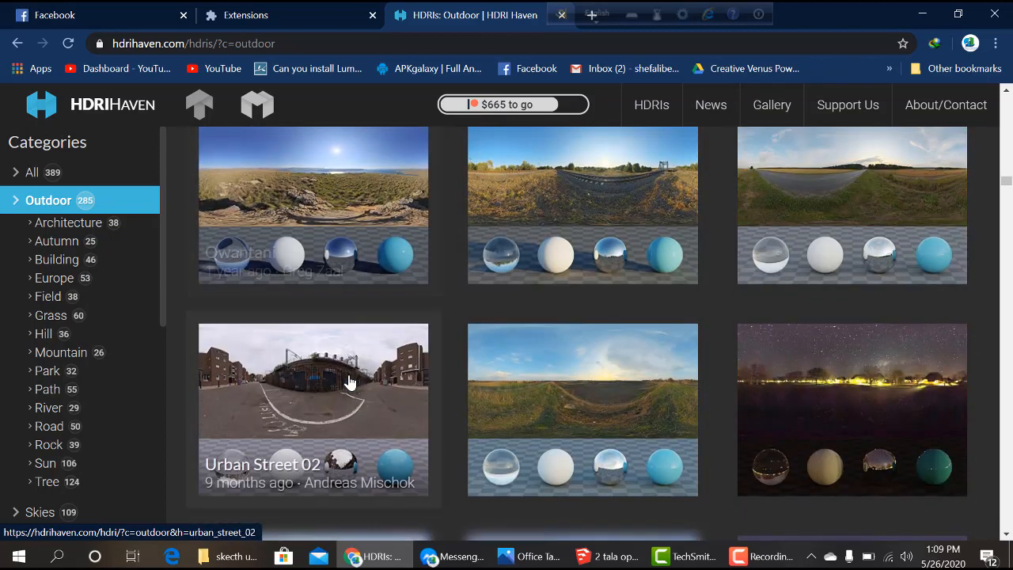
pyautogui.scroll(-4, 350, 383)
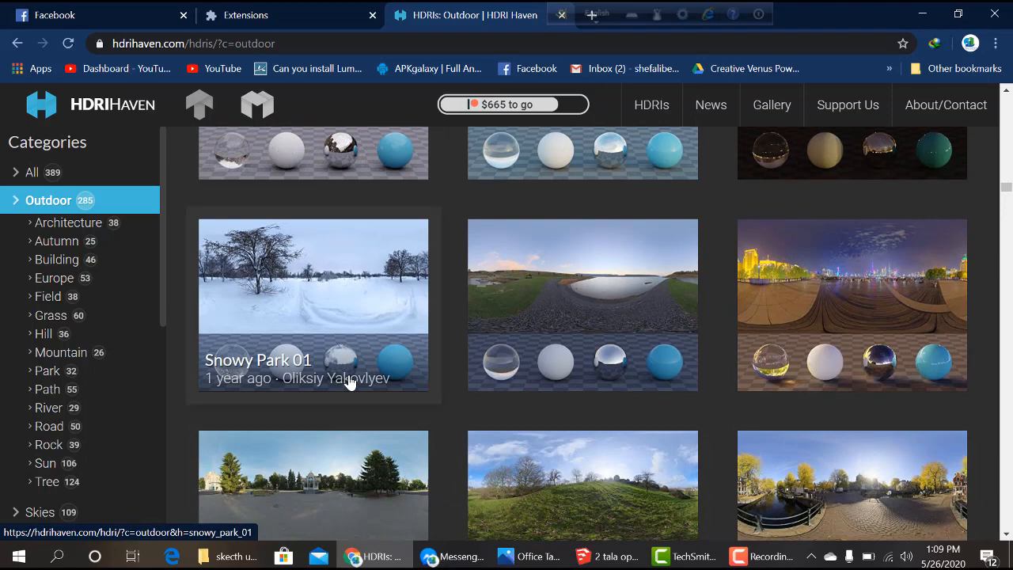
pyautogui.scroll(-3, 351, 383)
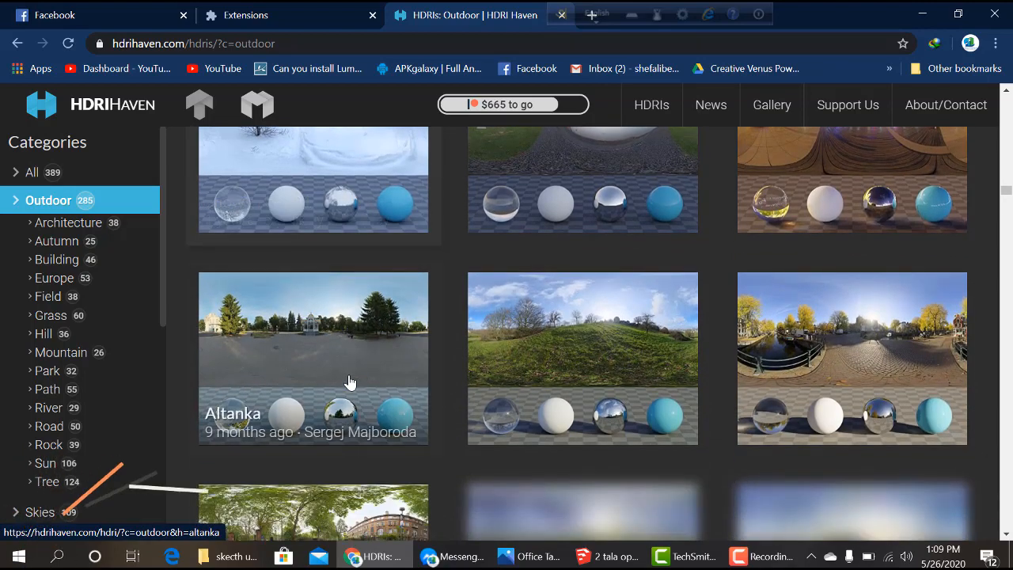
pyautogui.scroll(-6, 351, 383)
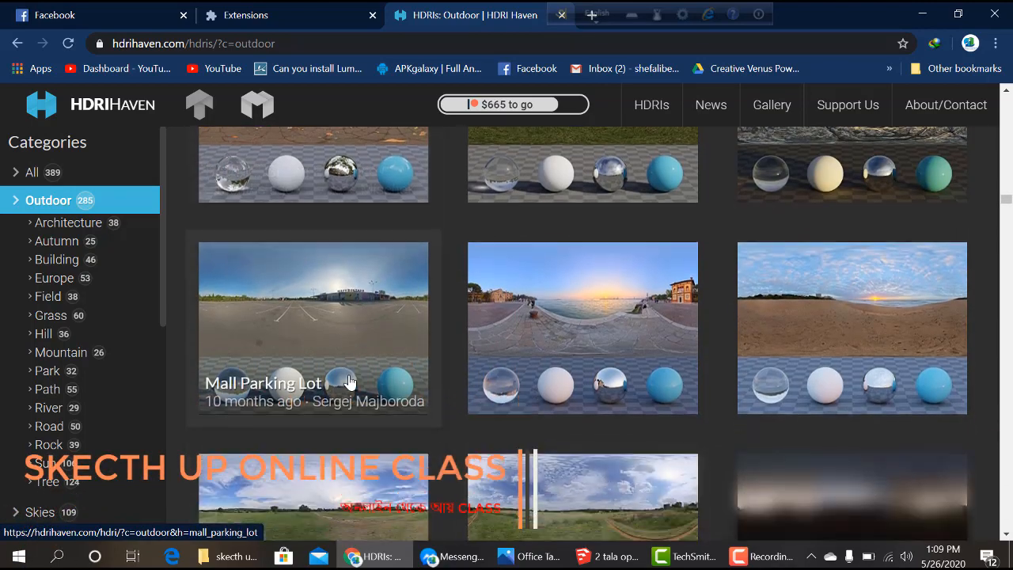
pyautogui.scroll(-8, 350, 383)
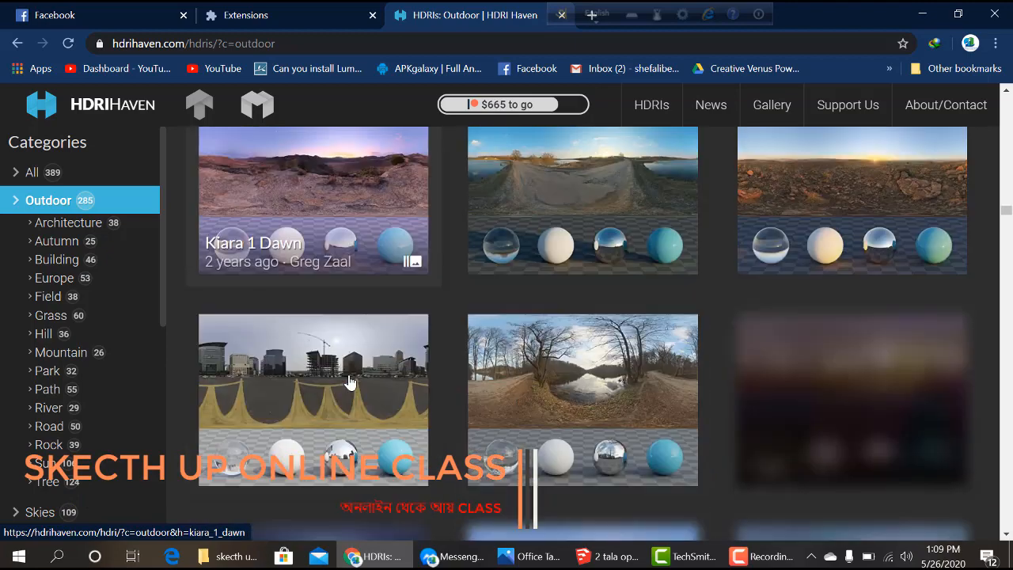
# Open the Portland Landing pad HDRI page and request the 2k EXR download
pyautogui.click(349, 382)
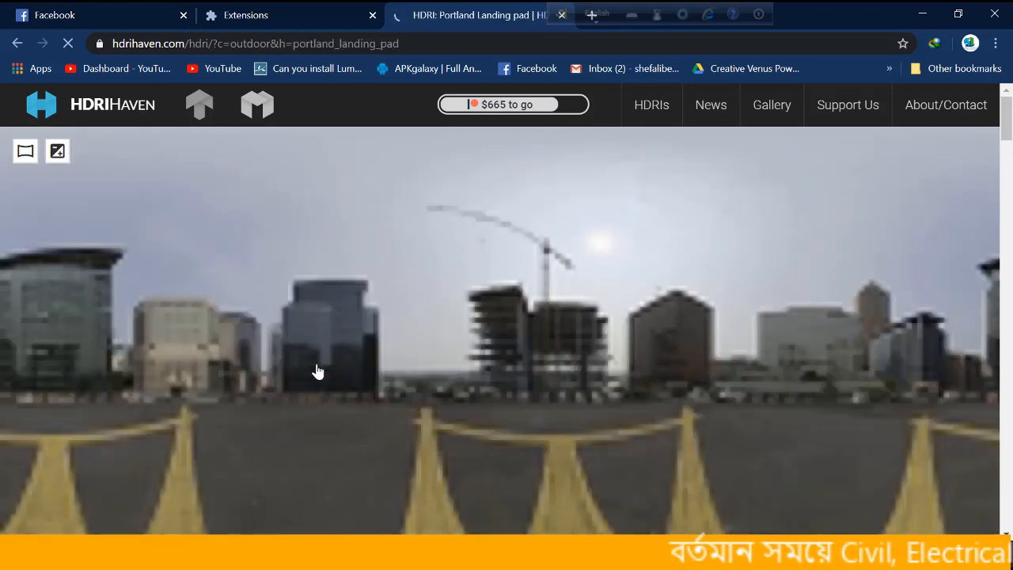
pyautogui.scroll(-1, 518, 301)
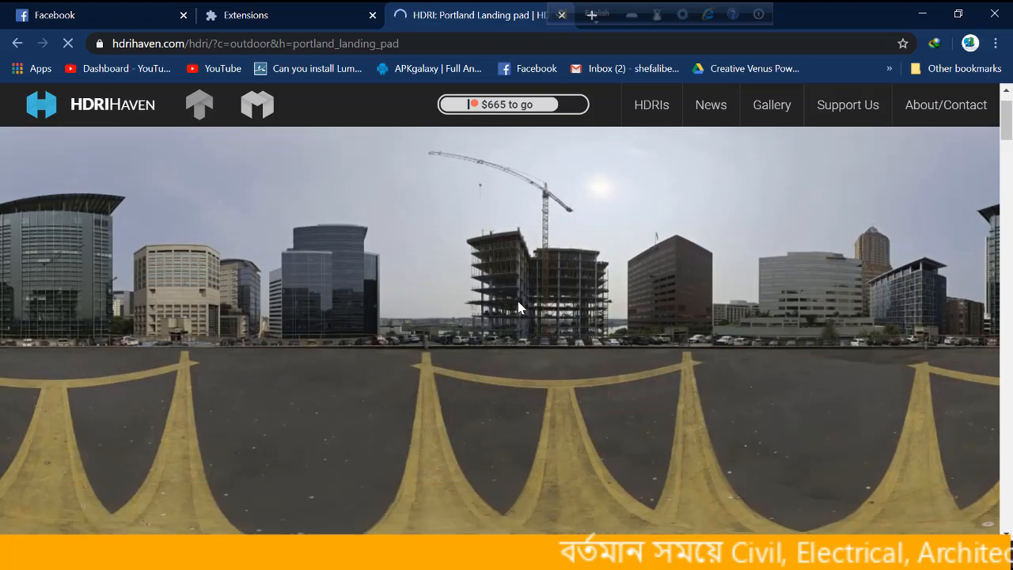
pyautogui.scroll(-6, 387, 301)
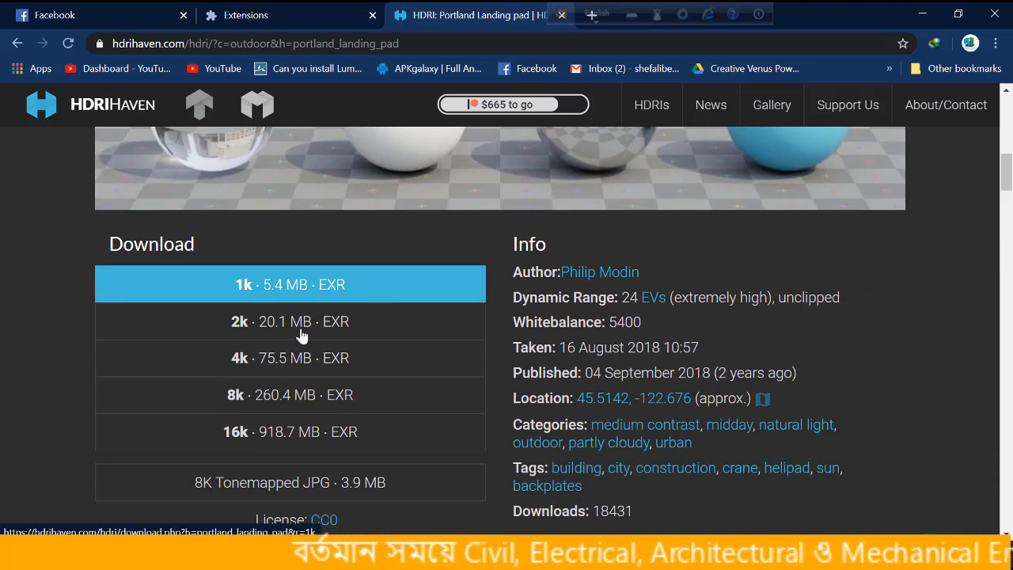
pyautogui.click(289, 331)
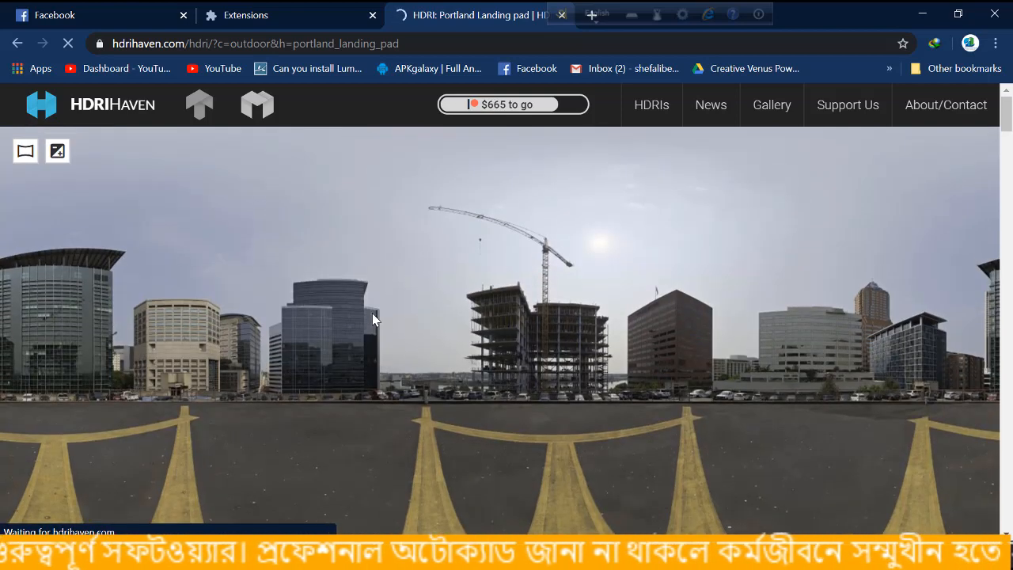
pyautogui.scroll(-3, 372, 318)
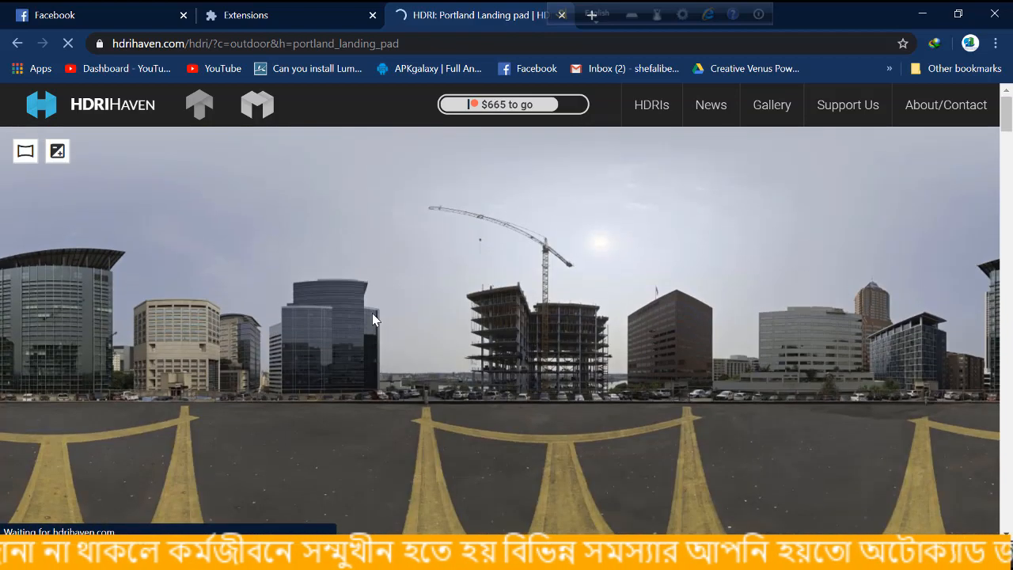
pyautogui.scroll(-5, 372, 319)
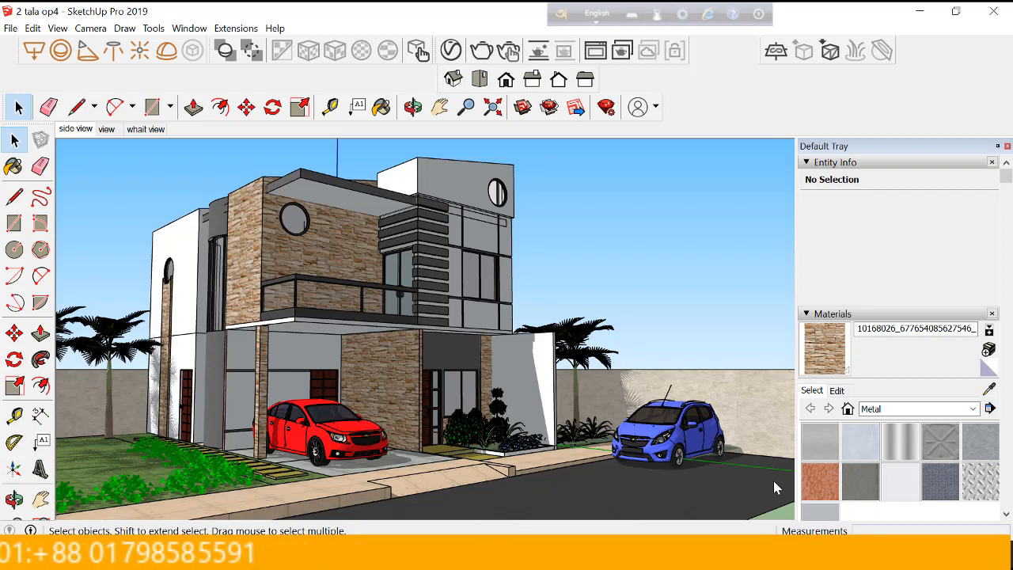
# Switch to SketchUp, select the road face in front of the house and start the V-Ray Dome Light tool
pyautogui.click(773, 480)
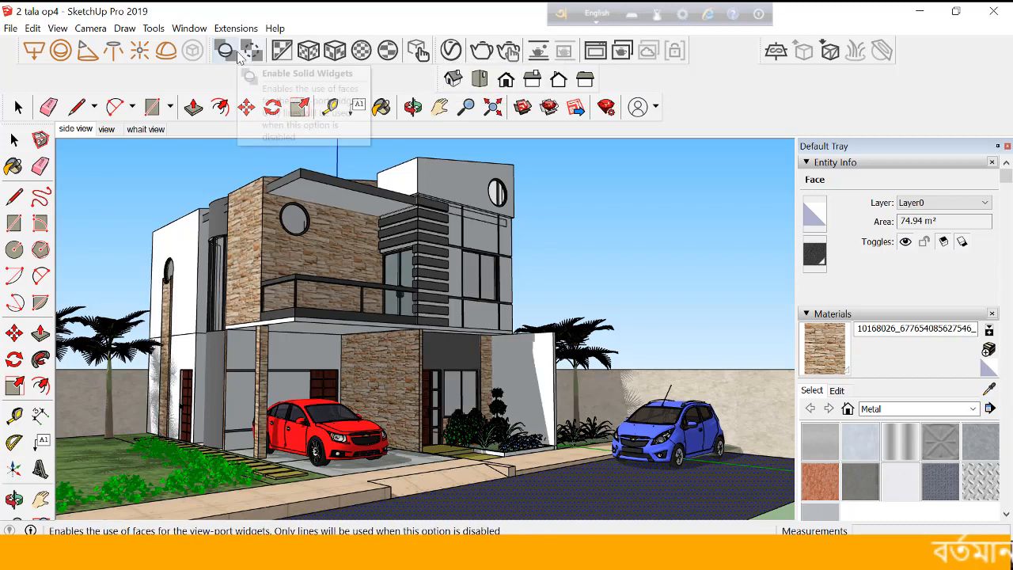
pyautogui.click(173, 59)
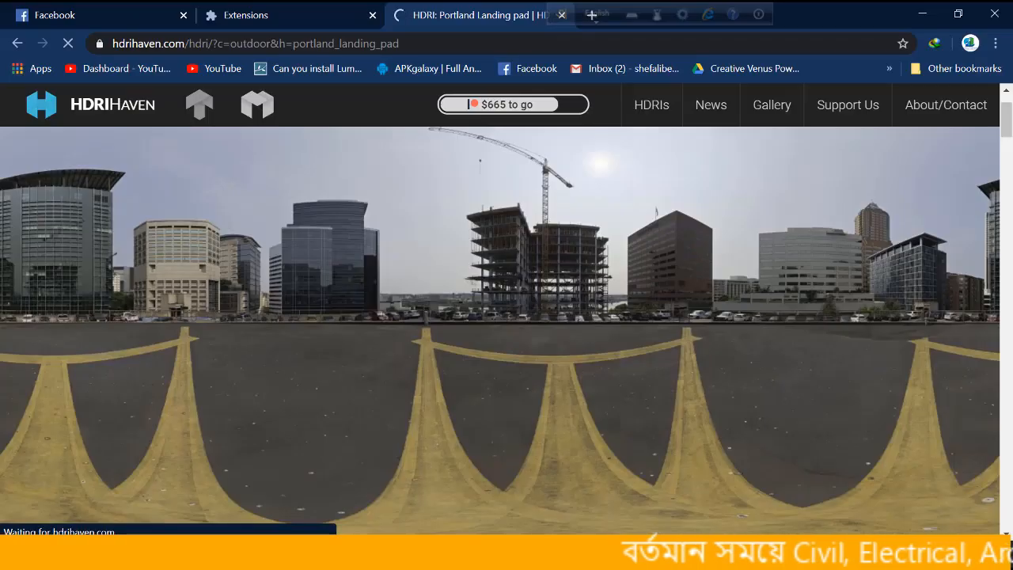
# Return to Chrome and check the Portland Landing pad page's download options and panorama preview
pyautogui.scroll(-5, 393, 380)
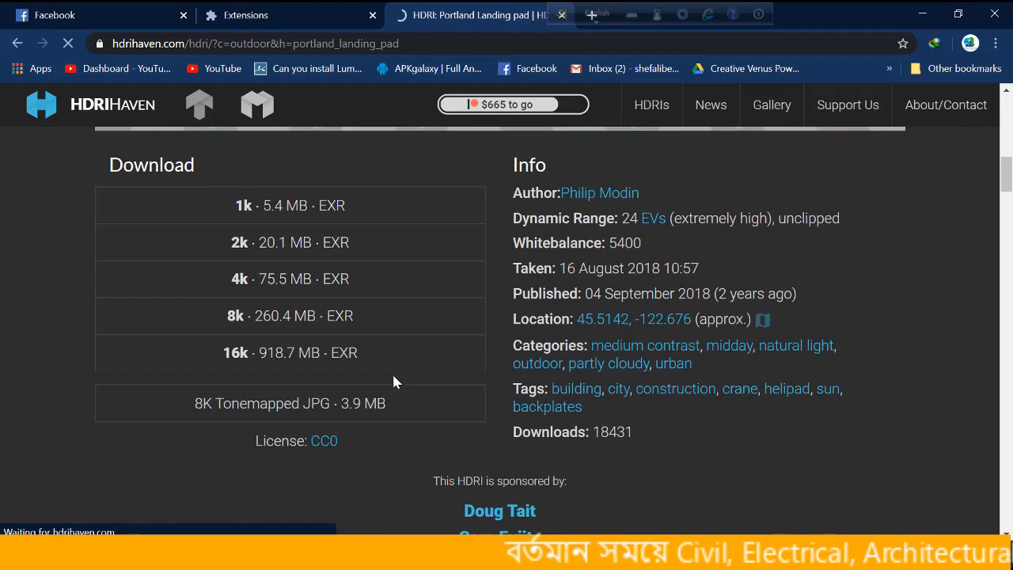
pyautogui.scroll(5, 393, 381)
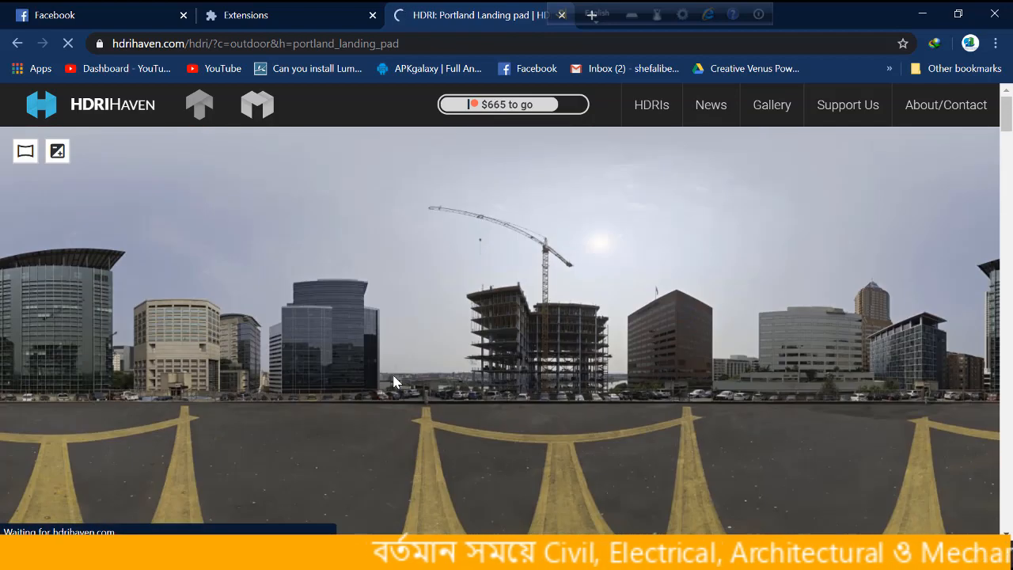
pyautogui.scroll(-2, 393, 381)
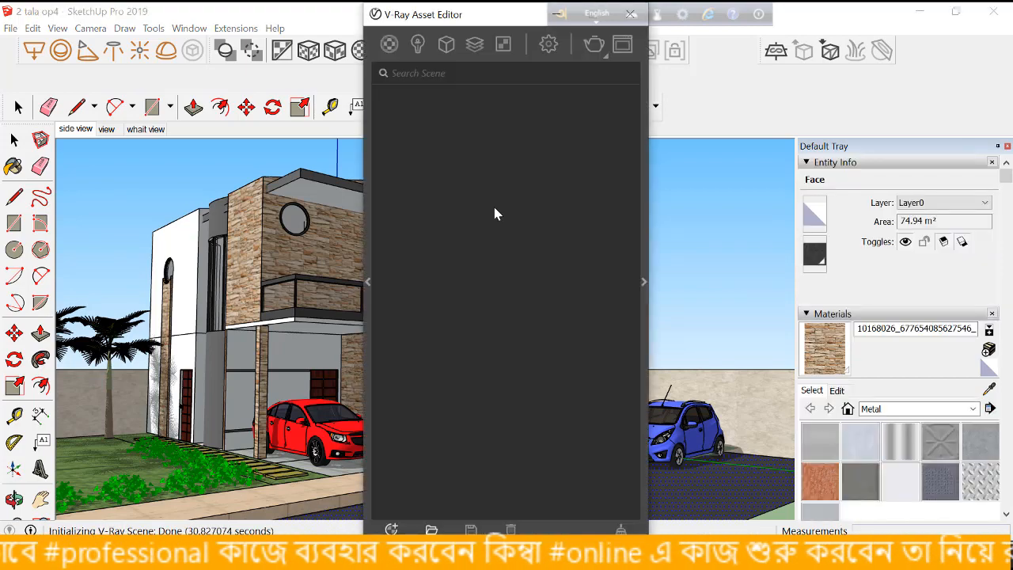
# Switch to SketchUp's V-Ray Asset Editor, turn off the scene's SunLight and show the materials list
pyautogui.click(416, 49)
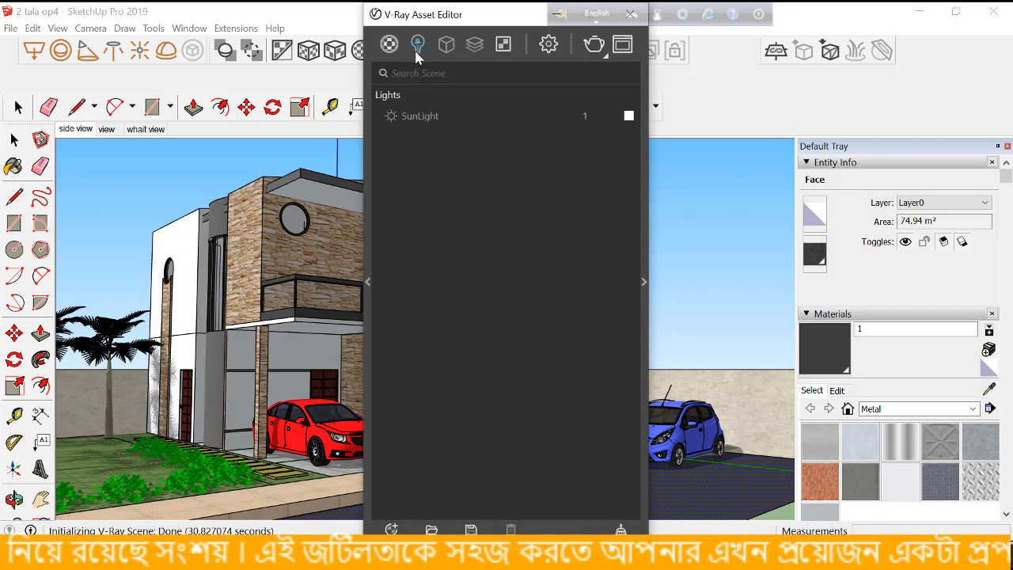
pyautogui.click(511, 119)
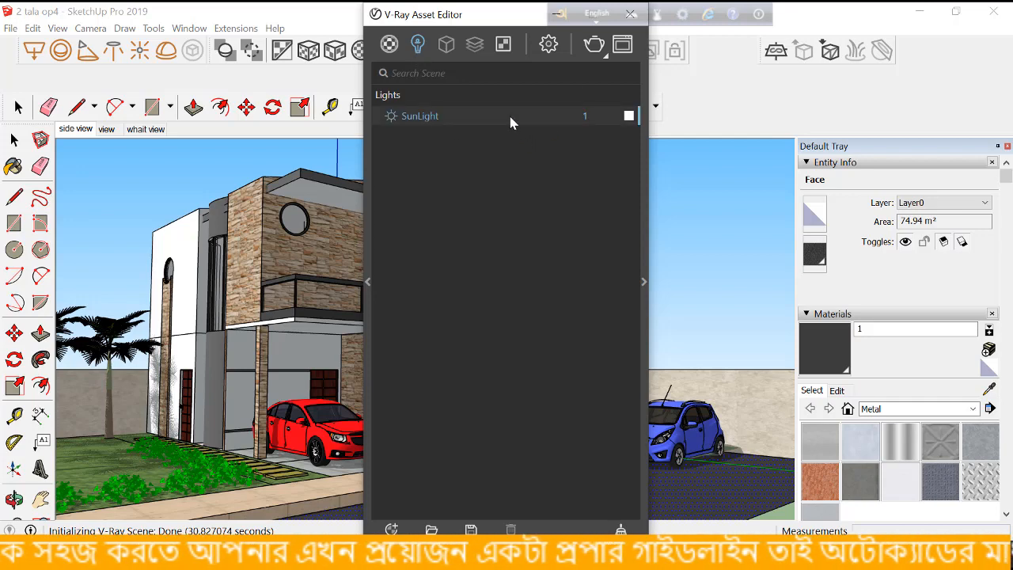
pyautogui.click(642, 220)
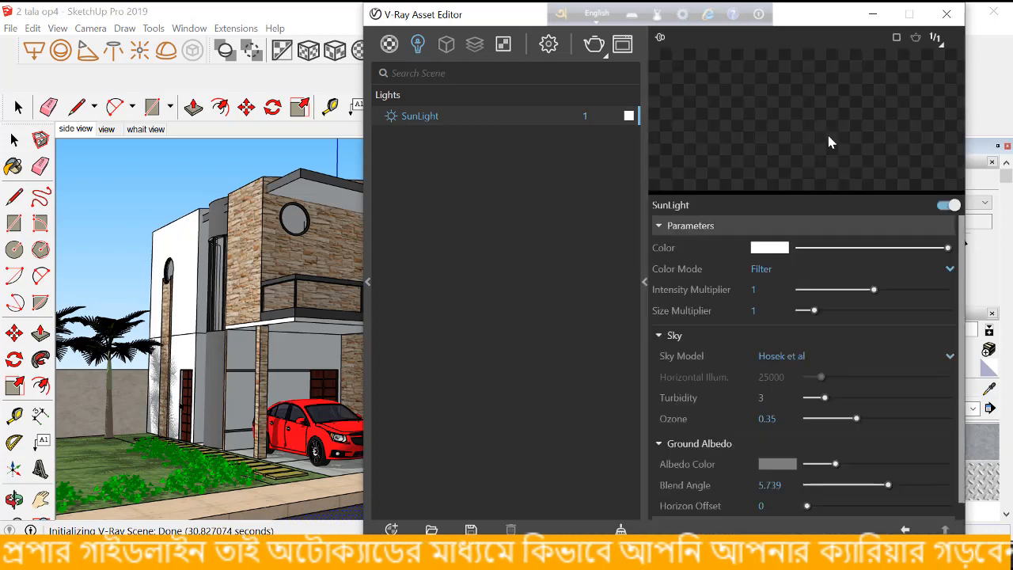
pyautogui.click(942, 206)
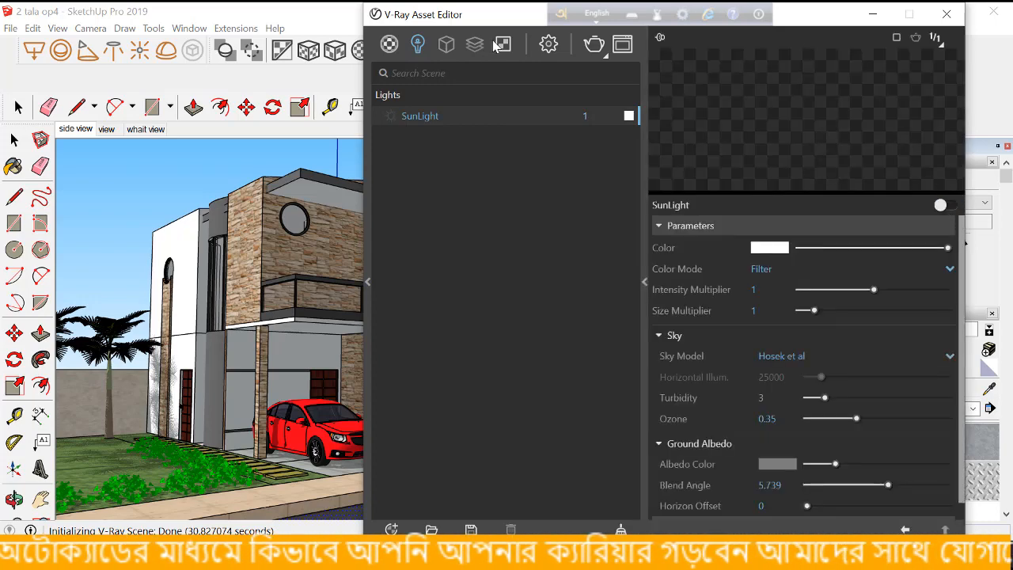
pyautogui.click(388, 48)
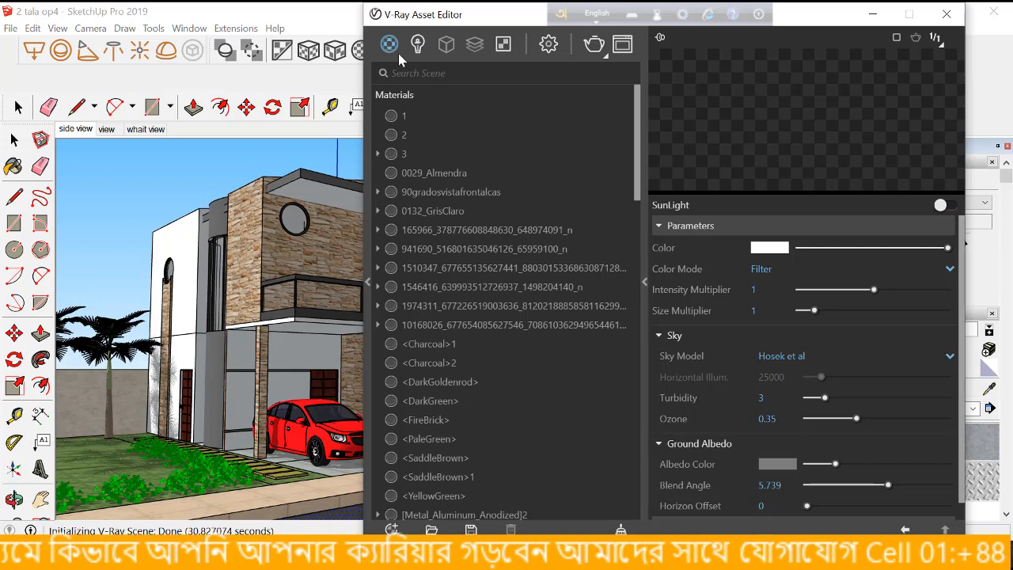
# Show the scene's lights list and place a V-Ray Dome Light on the road near the blue car
pyautogui.click(418, 44)
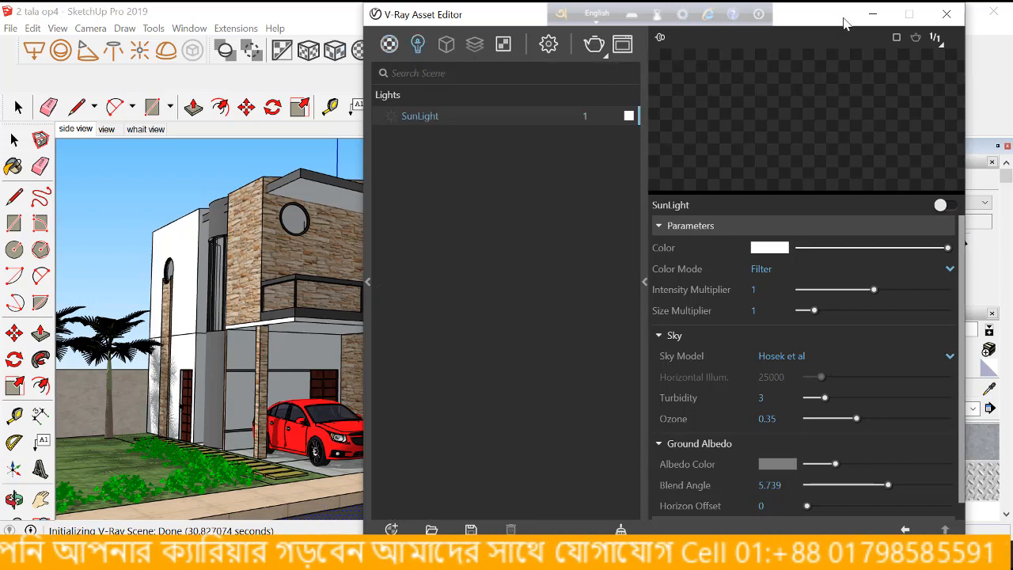
pyautogui.moveTo(837, 21)
pyautogui.mouseDown()
pyautogui.moveTo(507, 178)
pyautogui.moveTo(315, 230)
pyautogui.mouseUp()
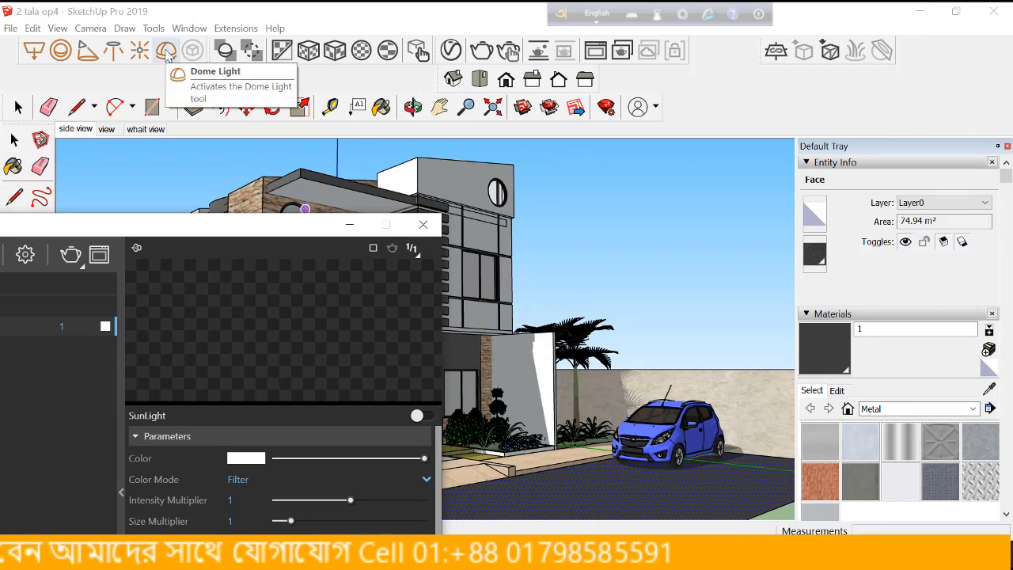
pyautogui.click(166, 50)
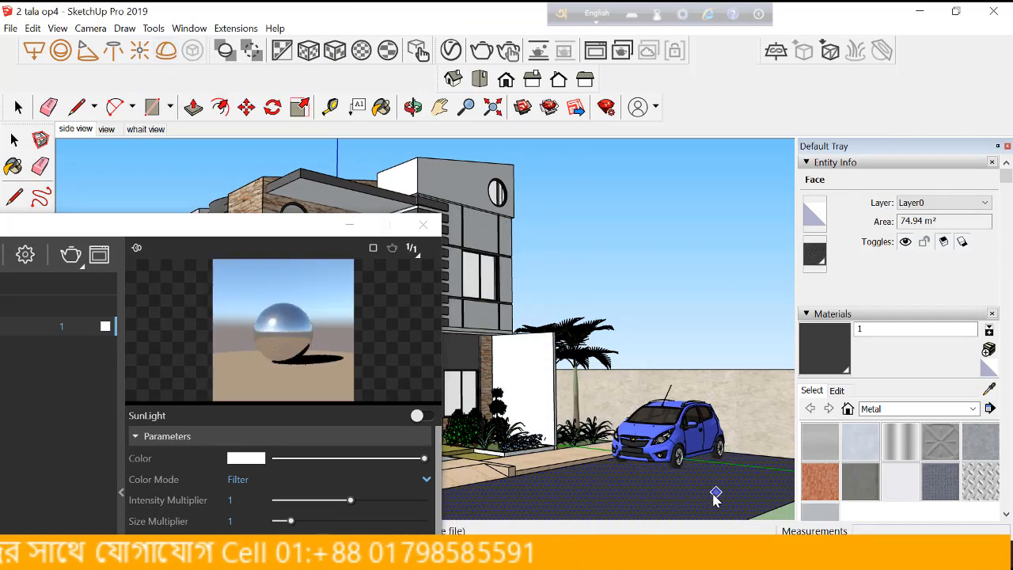
pyautogui.click(769, 473)
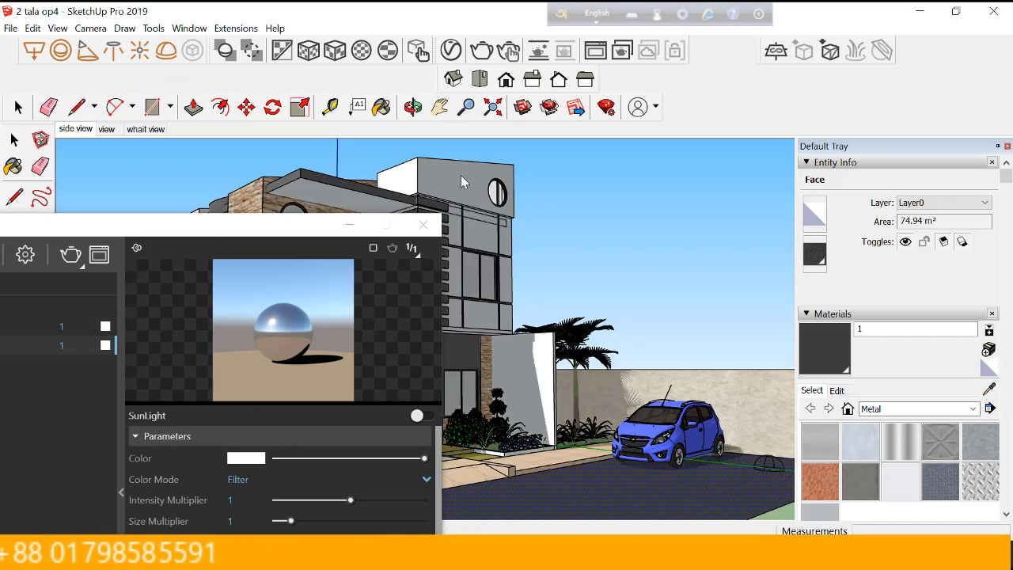
pyautogui.press('space')
# Load HDR_029_Sky_Cloudy_Prev from the HDR_029_Sky_Cloudy folder on drive E as the Dome Light's texture bitmap
pyautogui.click(102, 229)
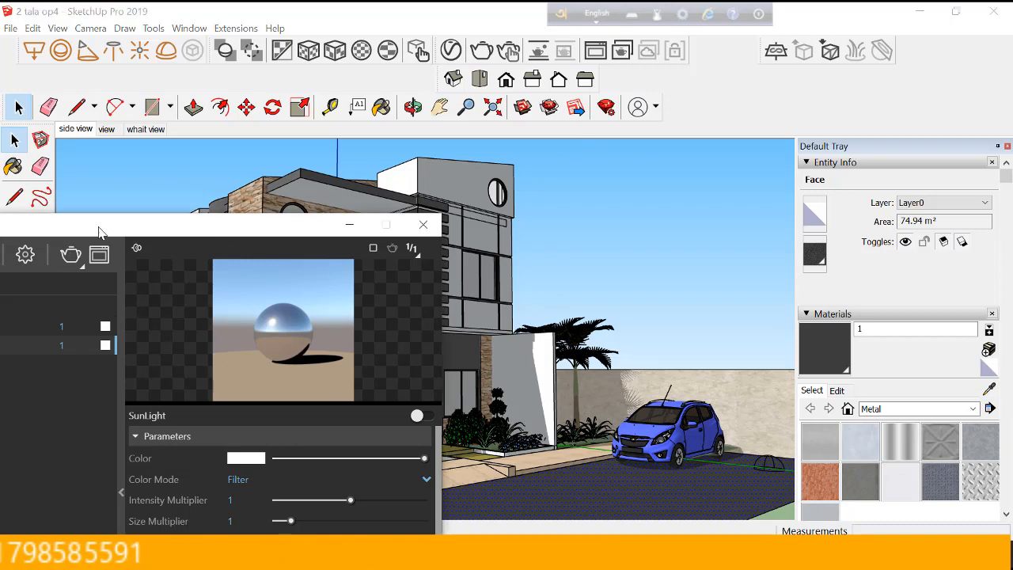
pyautogui.moveTo(105, 230); pyautogui.dragTo(409, 109)
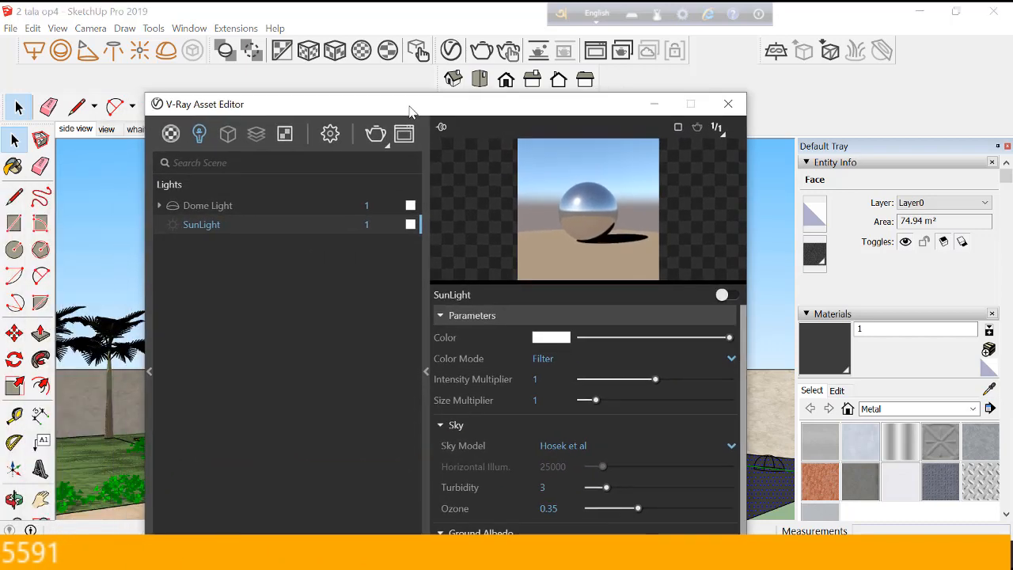
pyautogui.click(243, 207)
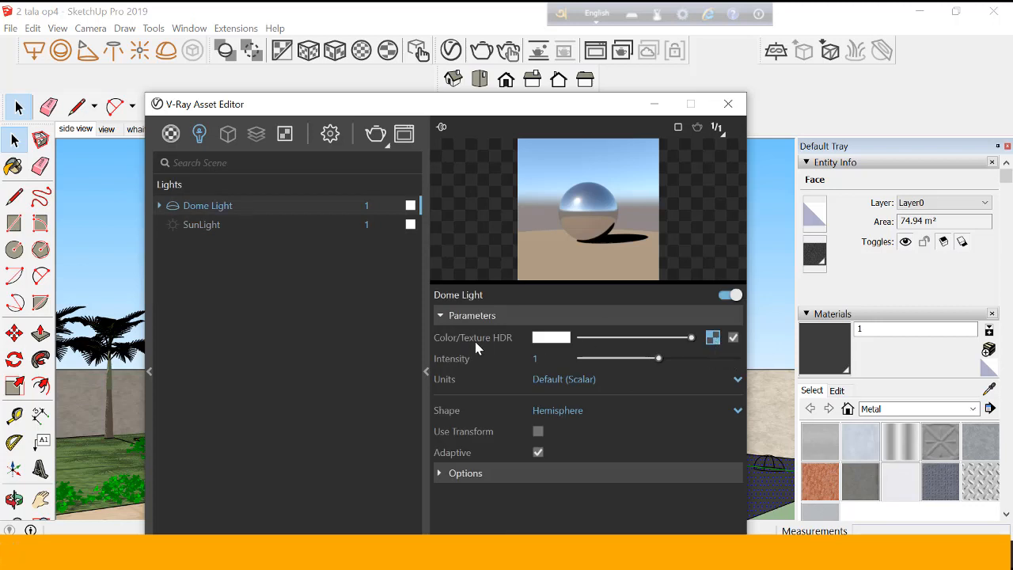
pyautogui.click(714, 338)
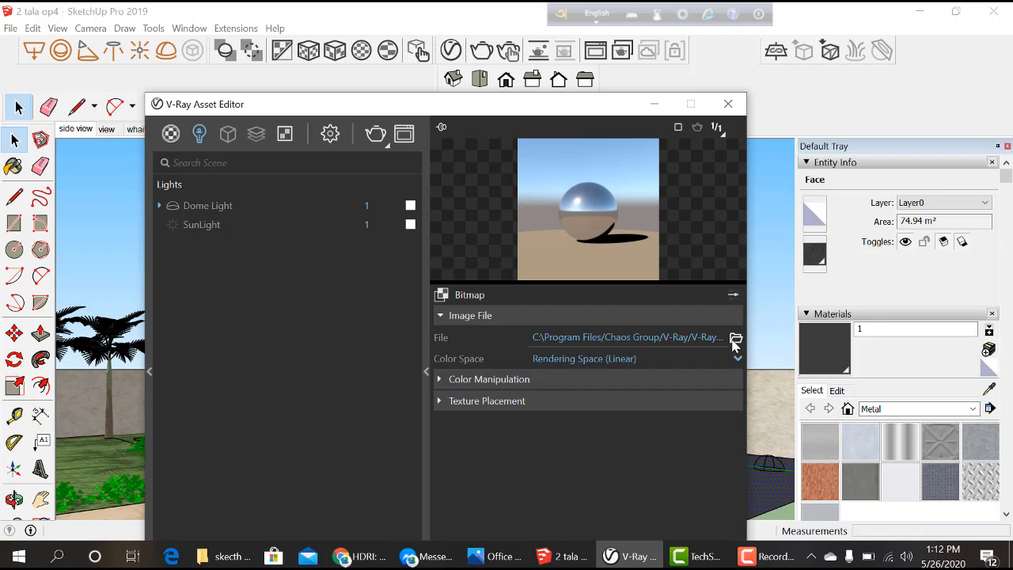
pyautogui.click(736, 338)
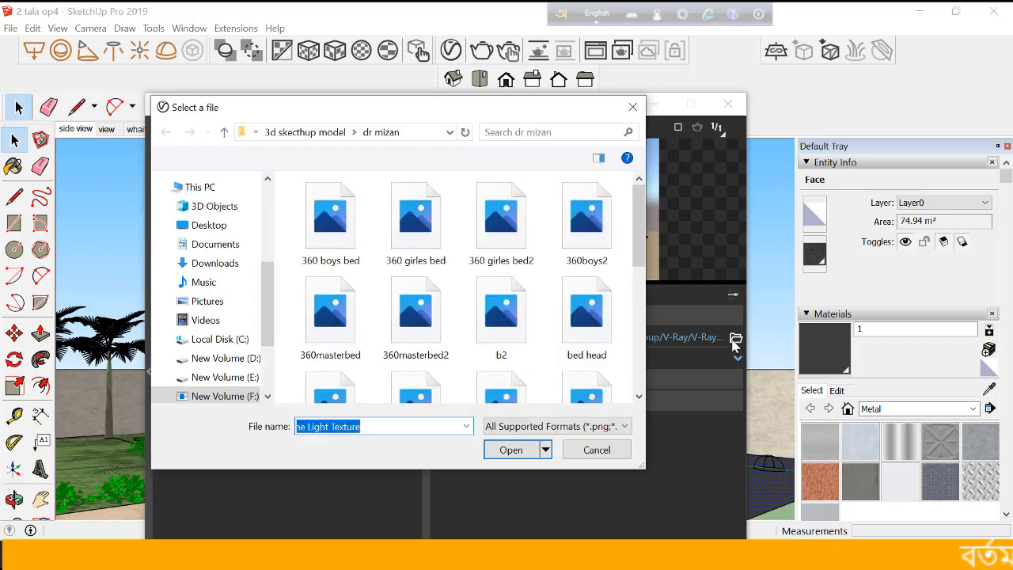
pyautogui.scroll(-2, 420, 257)
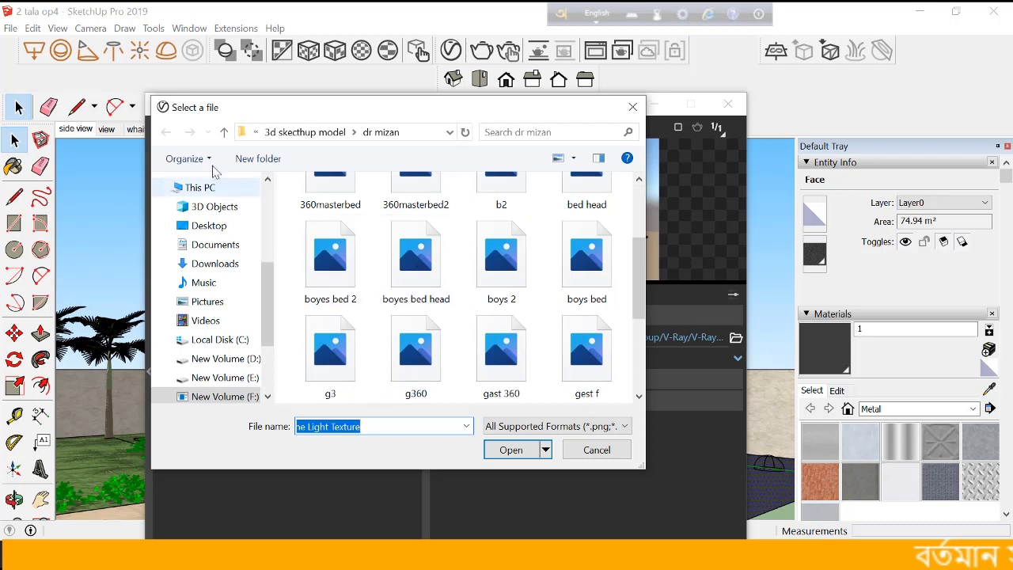
pyautogui.click(218, 359)
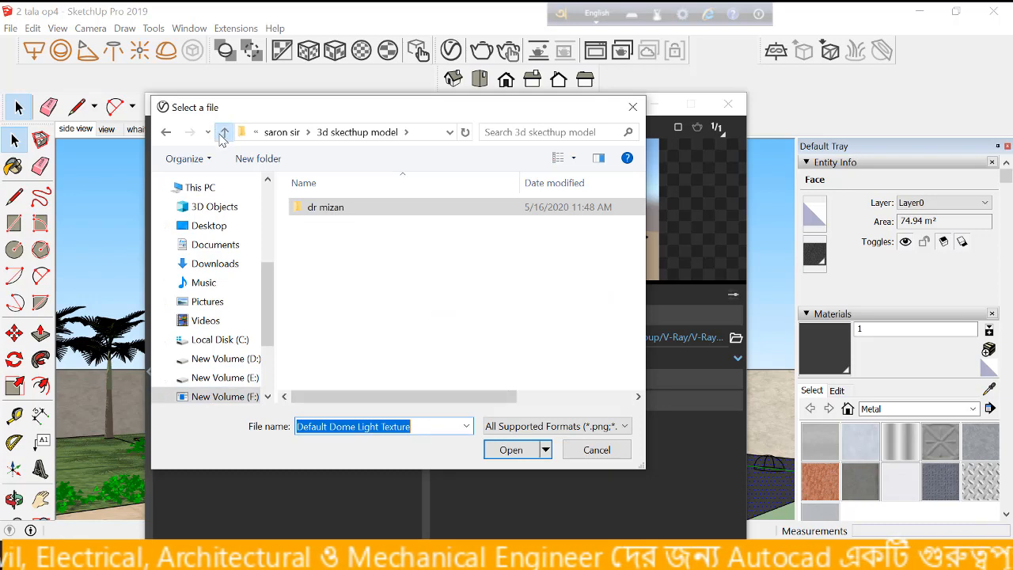
pyautogui.click(222, 135)
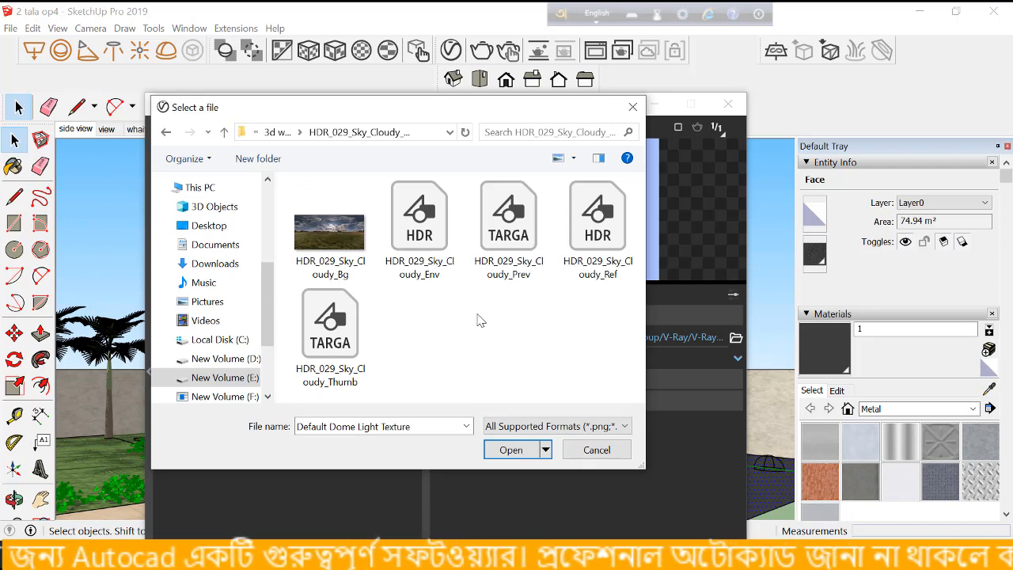
pyautogui.click(495, 252)
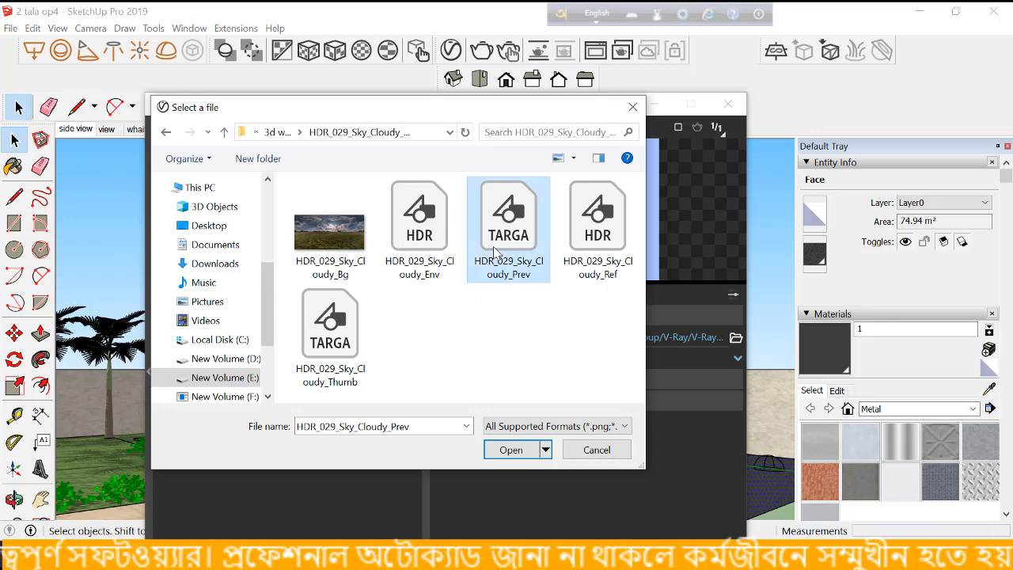
pyautogui.click(510, 450)
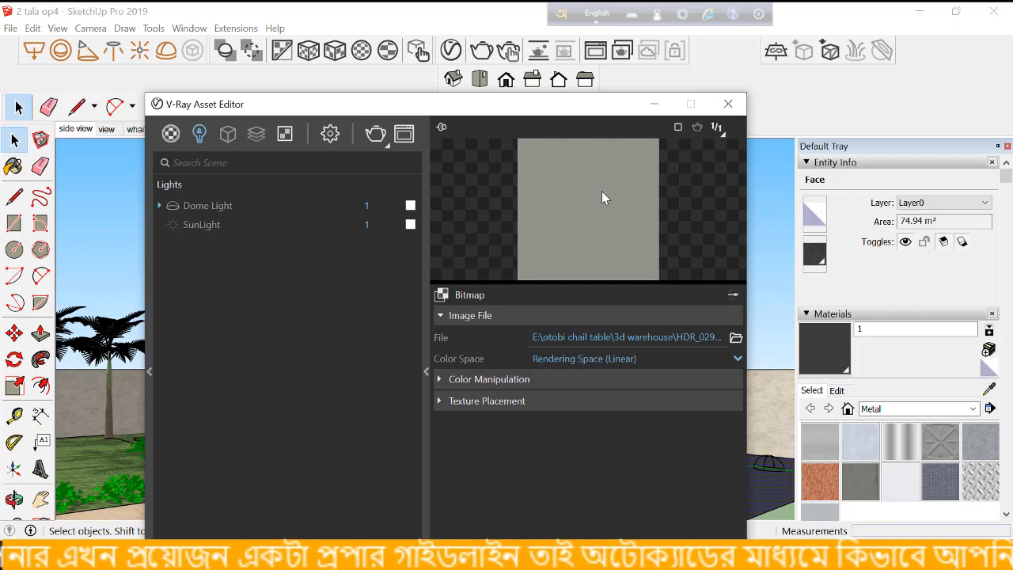
# Review the V-Ray render settings for camera, render output, global illumination and animation
pyautogui.click(330, 135)
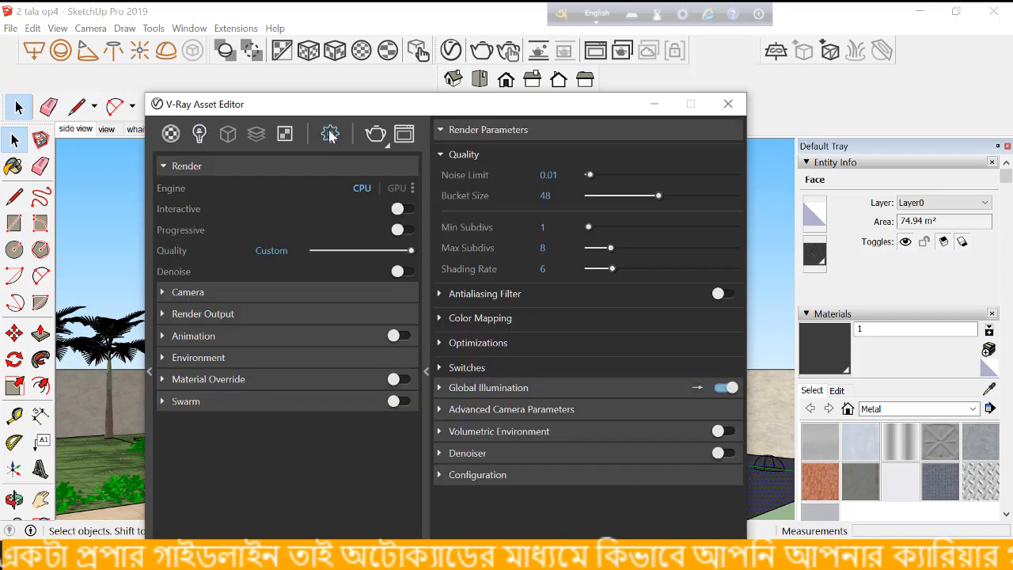
pyautogui.click(376, 299)
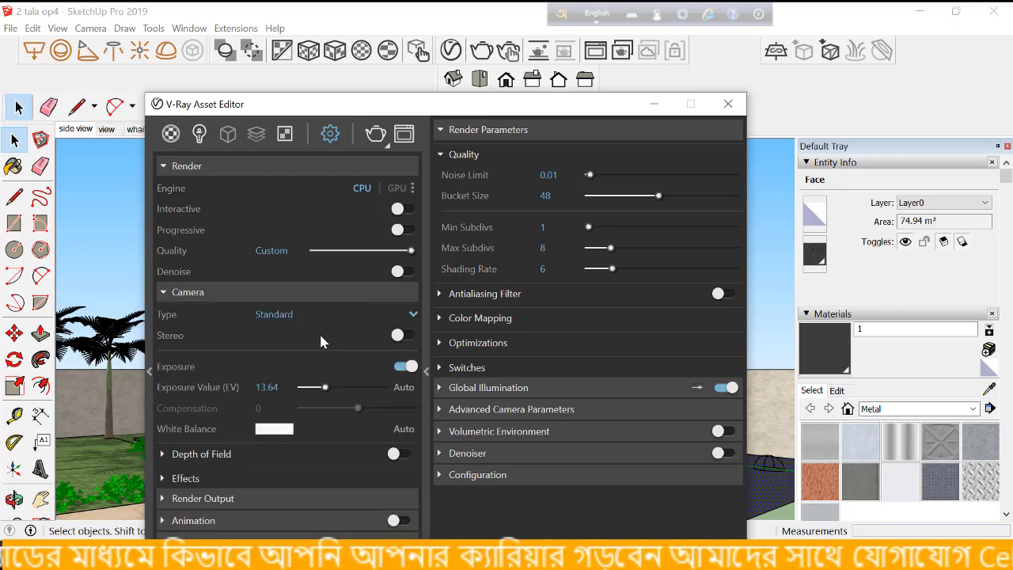
pyautogui.click(287, 291)
pyautogui.click(267, 315)
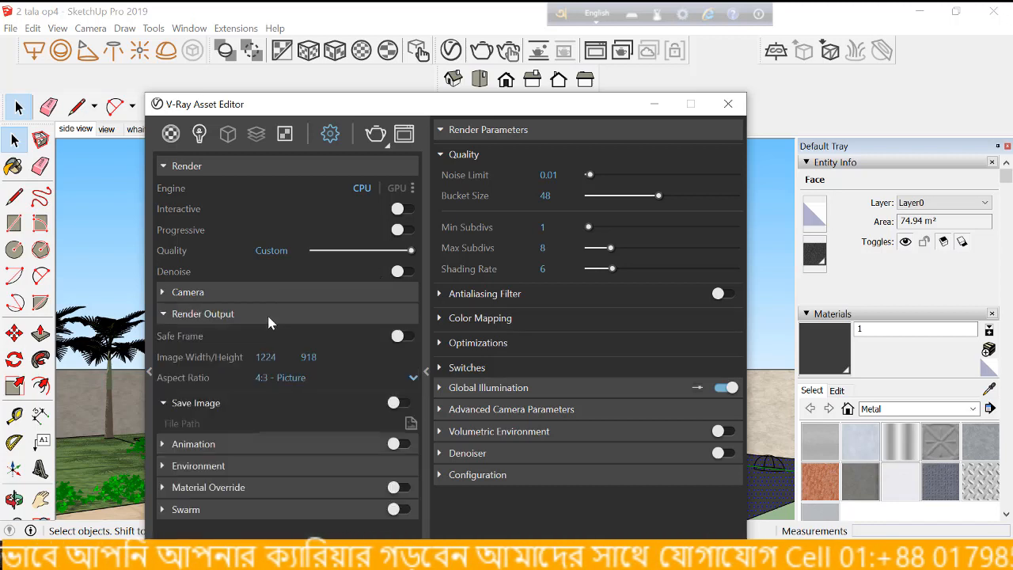
pyautogui.click(269, 315)
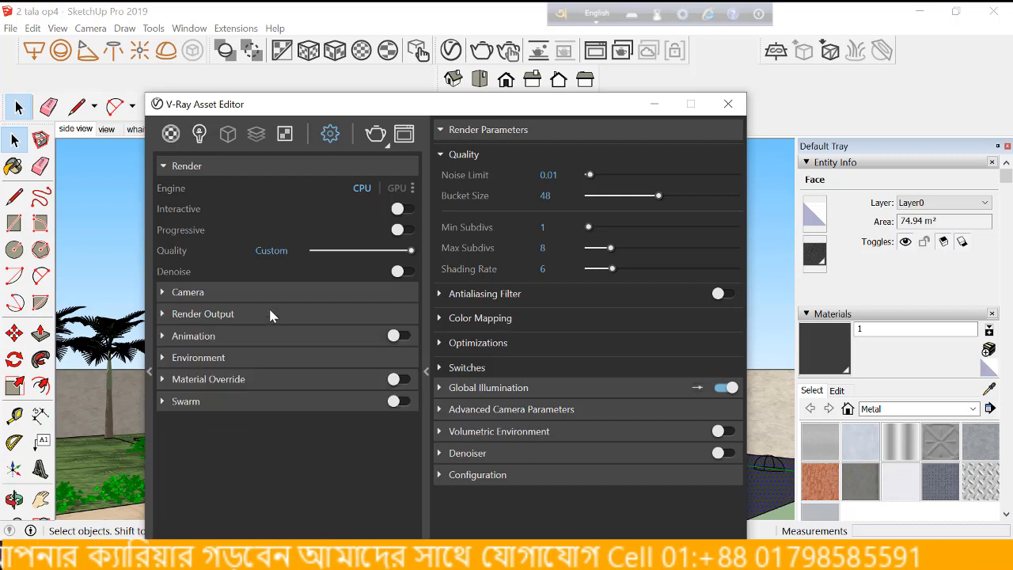
pyautogui.click(508, 389)
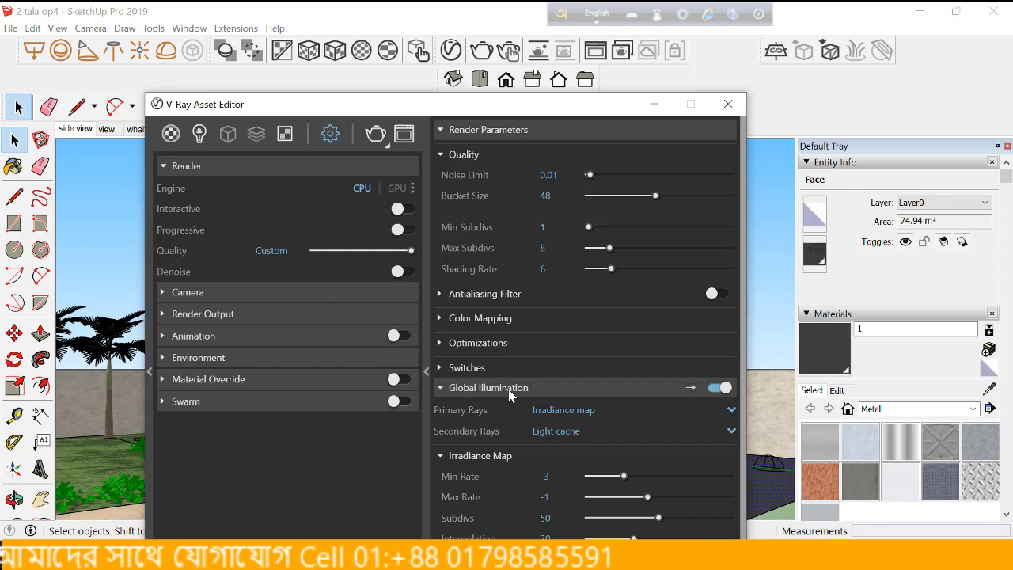
pyautogui.click(508, 389)
pyautogui.click(274, 331)
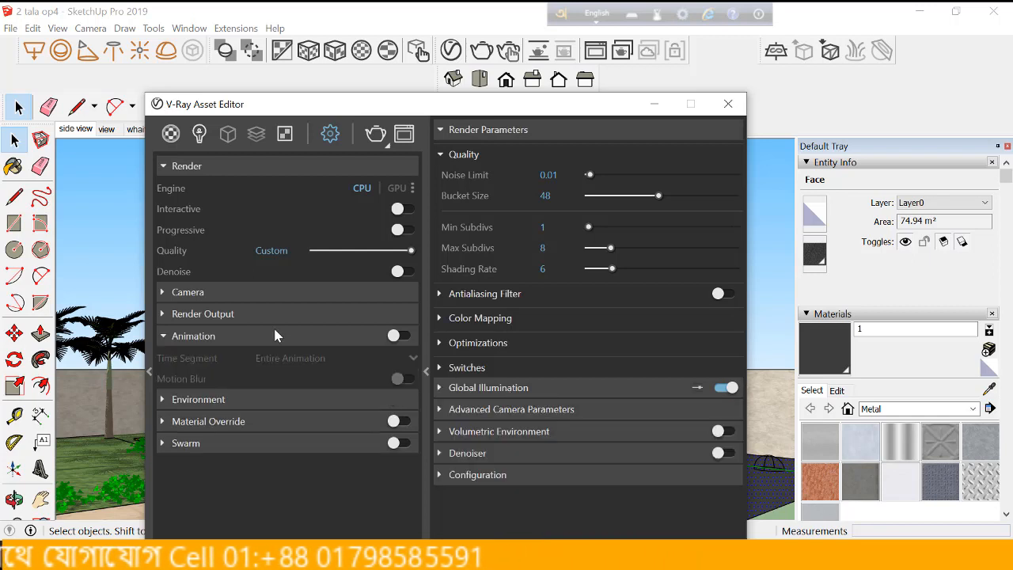
pyautogui.click(274, 331)
# Set the camera's Exposure Value (EV) to 12 and close the V-Ray Asset Editor
pyautogui.click(272, 295)
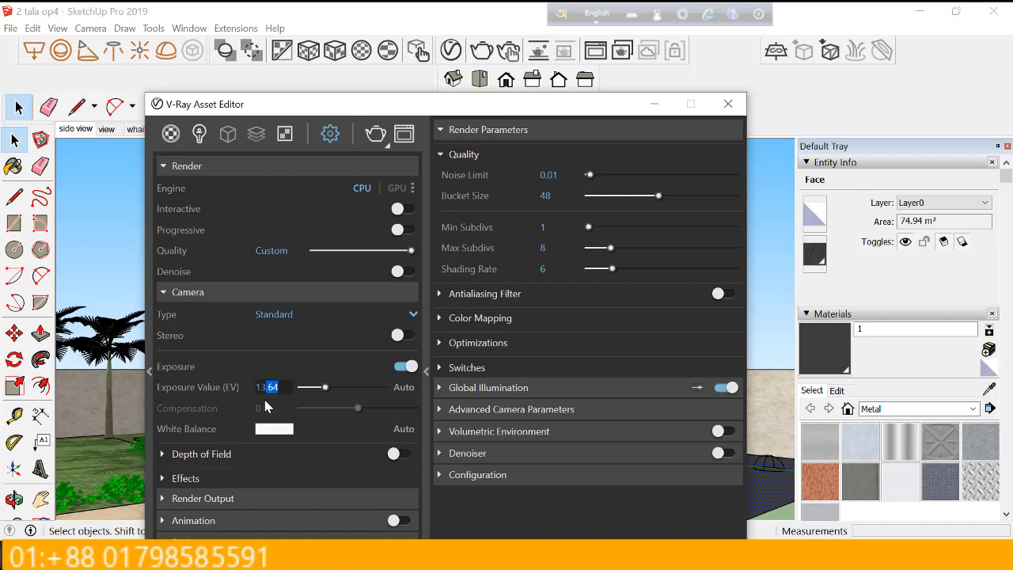
pyautogui.write('12')
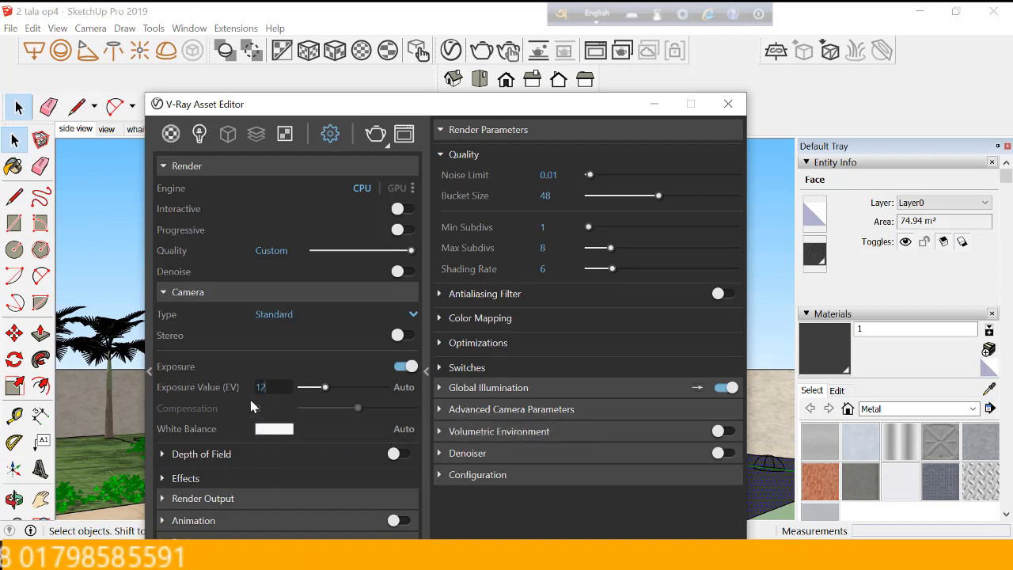
pyautogui.press('Return')
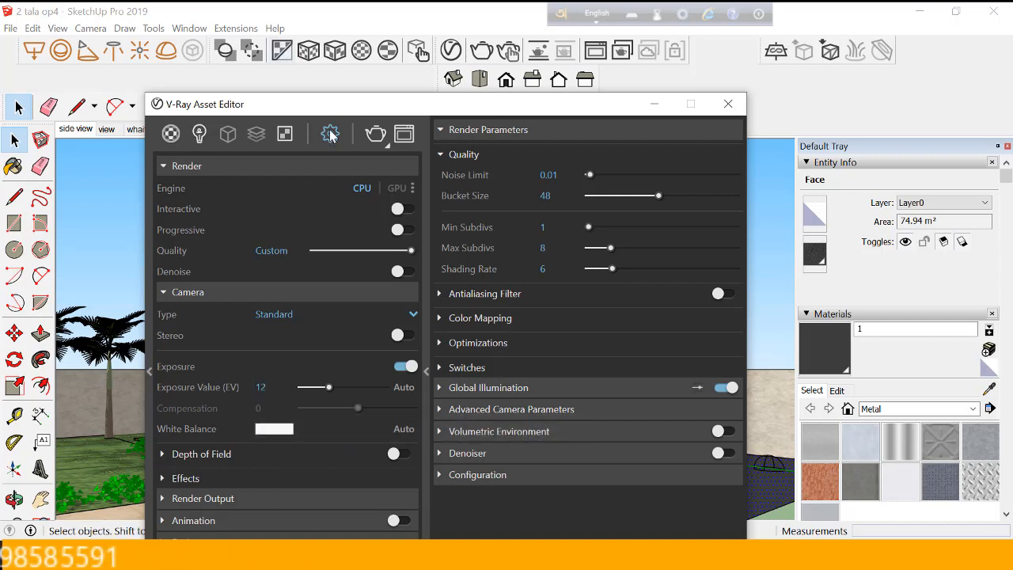
pyautogui.click(742, 110)
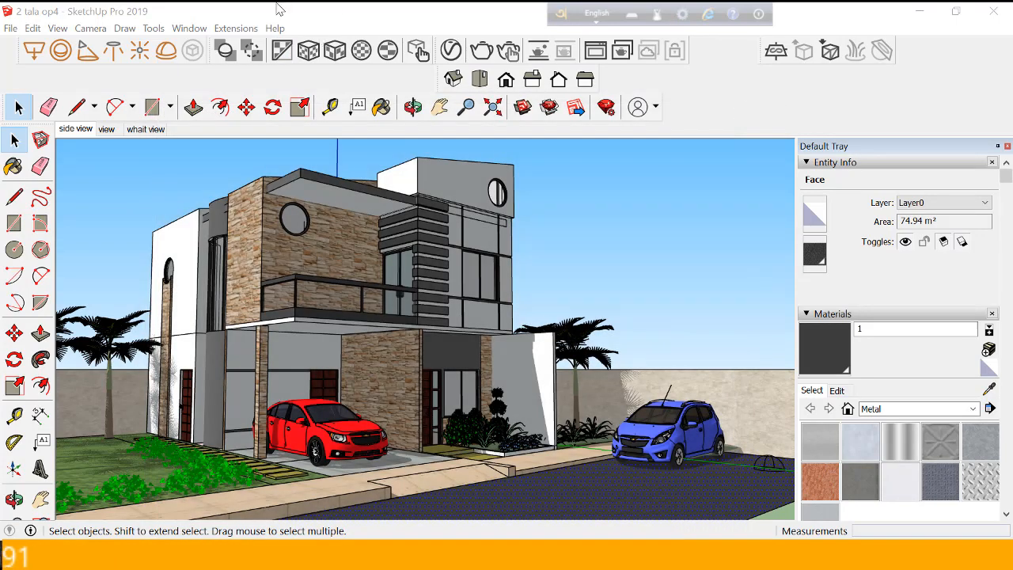
# Start a V-Ray render of the house's side view and inspect the image at 50% zoom in the frame buffer
pyautogui.click(482, 52)
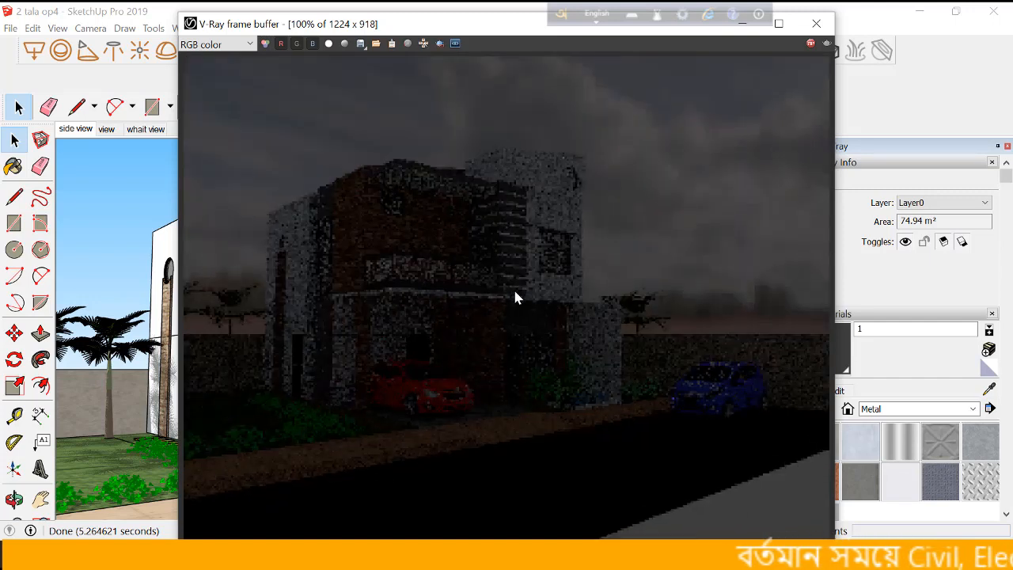
pyautogui.scroll(-2, 514, 297)
pyautogui.scroll(2, 515, 294)
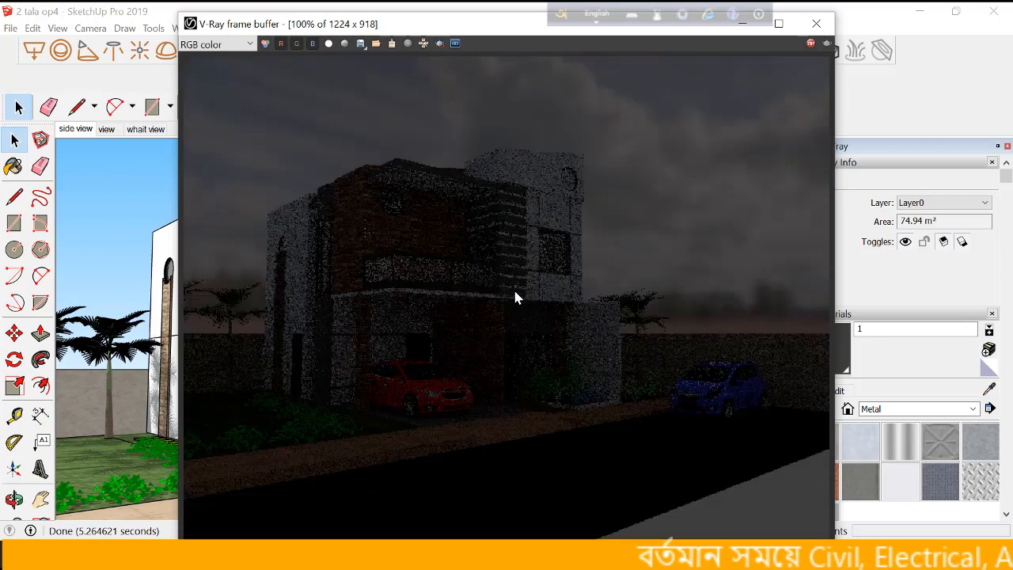
pyautogui.scroll(-1, 515, 294)
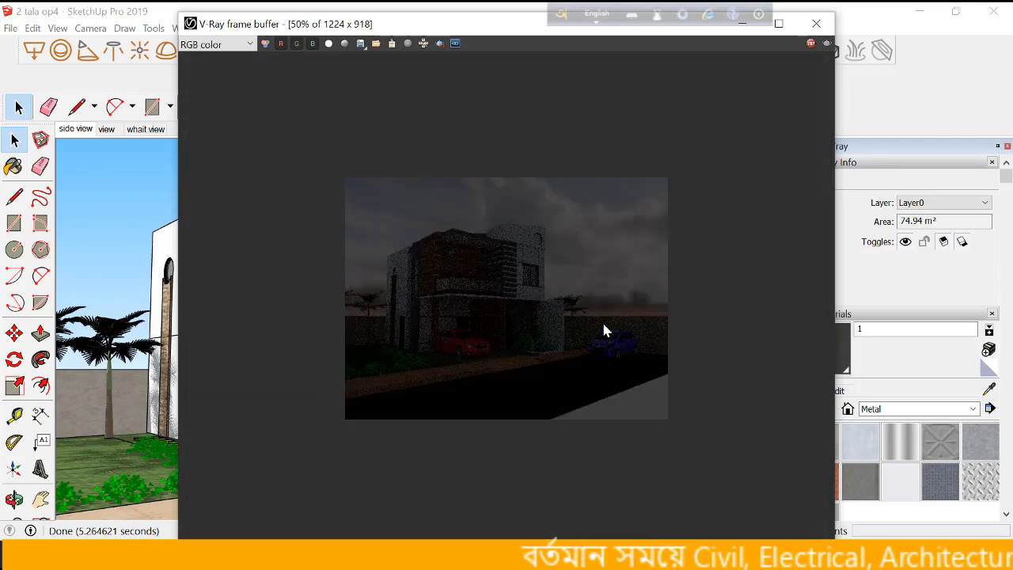
pyautogui.scroll(1, 604, 305)
pyautogui.scroll(-1, 604, 305)
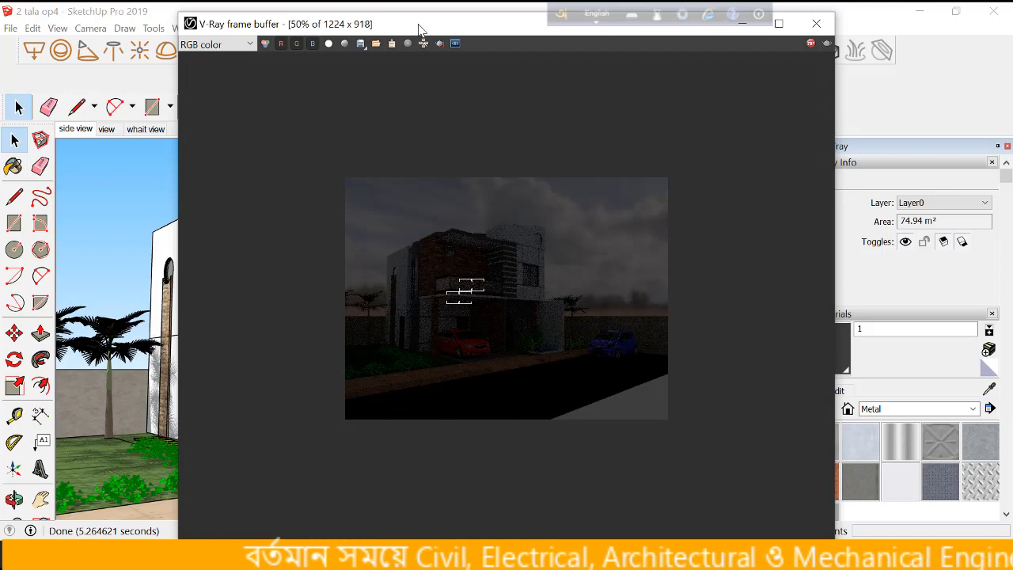
# Move the V-Ray frame buffer lower over the model and narrow its window to fit the rendered image
pyautogui.moveTo(419, 26); pyautogui.dragTo(380, 1)
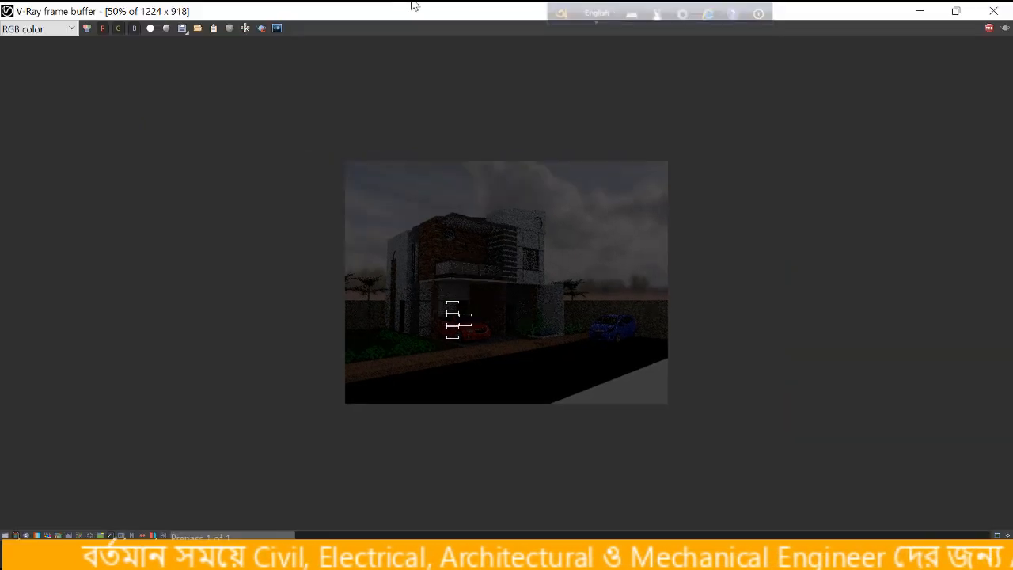
pyautogui.click(956, 10)
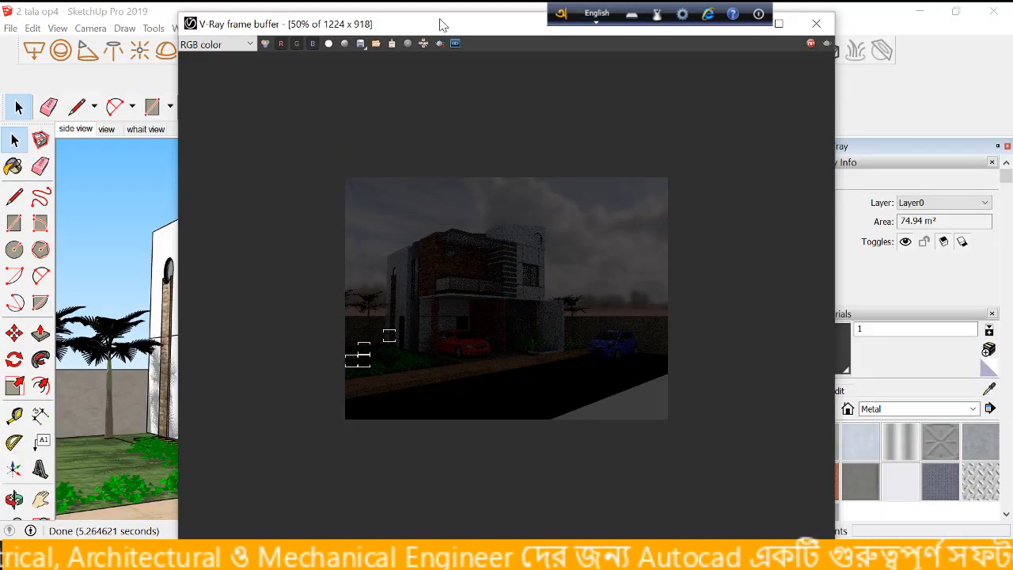
pyautogui.moveTo(439, 11)
pyautogui.mouseDown()
pyautogui.moveTo(441, 283)
pyautogui.moveTo(448, 139)
pyautogui.mouseUp()
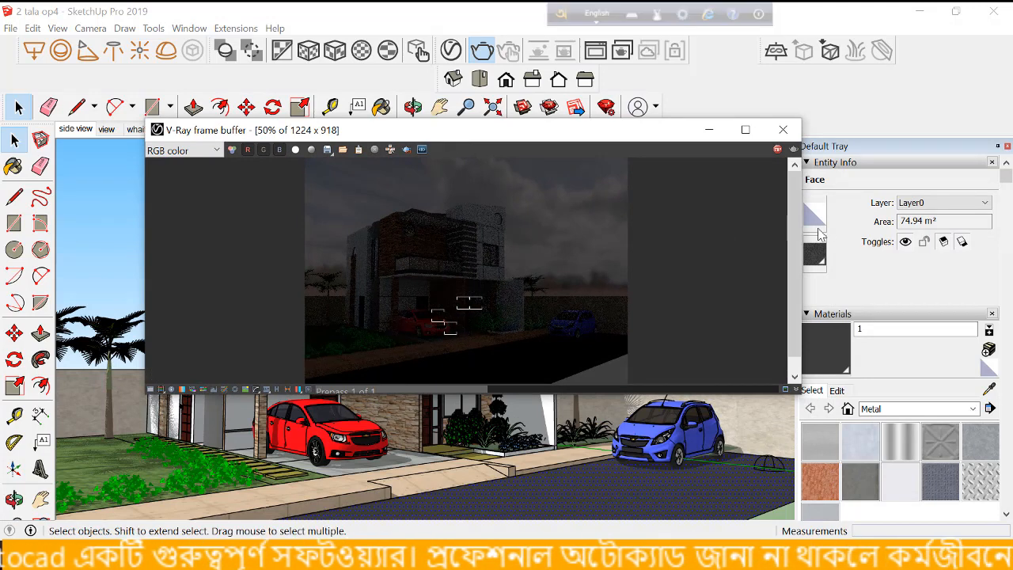
pyautogui.moveTo(800, 231); pyautogui.dragTo(478, 237)
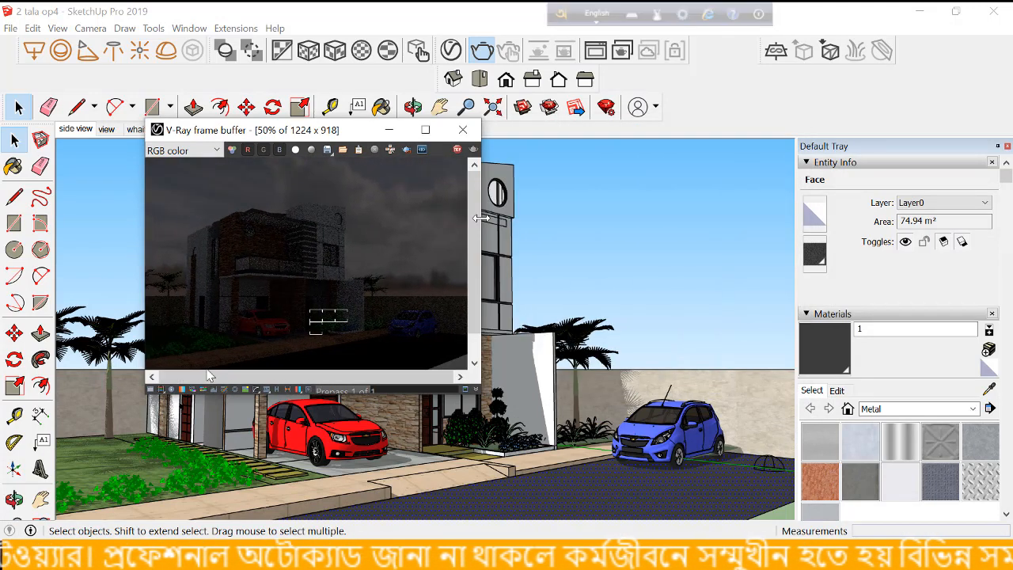
# Show the frame buffer's color corrections, enable Exposure and lower the Contrast to brighten the dark render
pyautogui.click(150, 389)
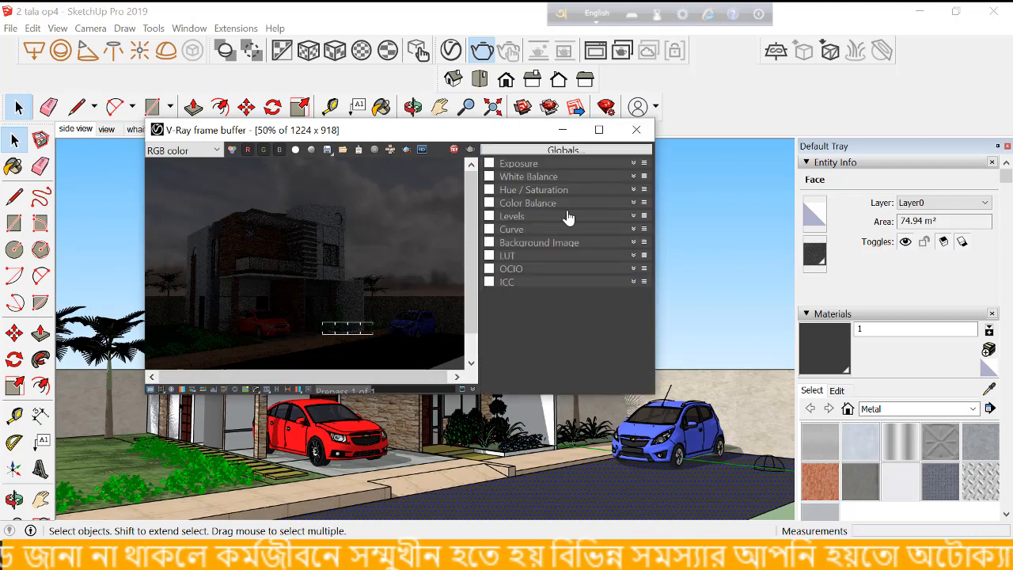
pyautogui.click(490, 164)
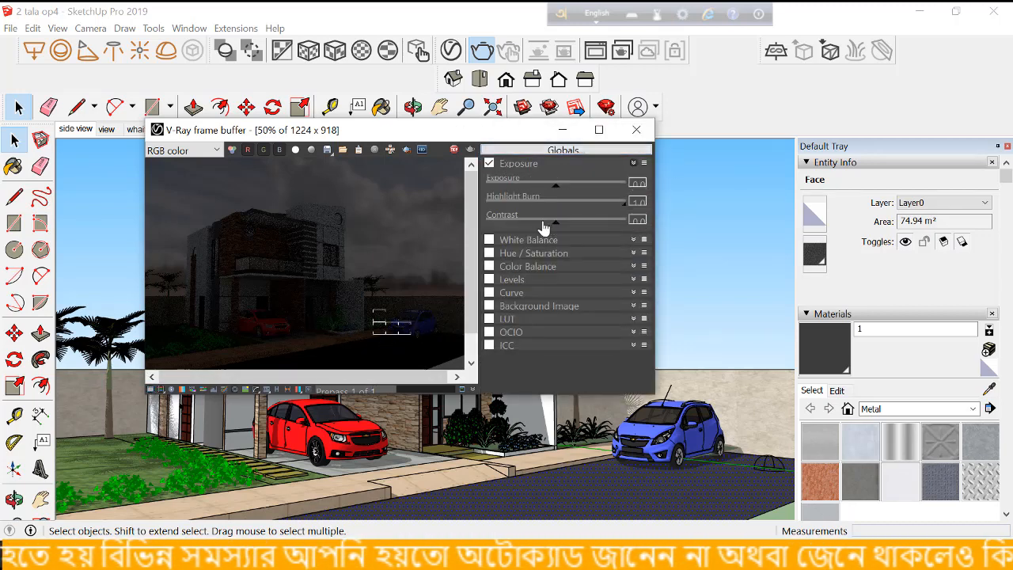
pyautogui.moveTo(544, 227); pyautogui.dragTo(502, 227)
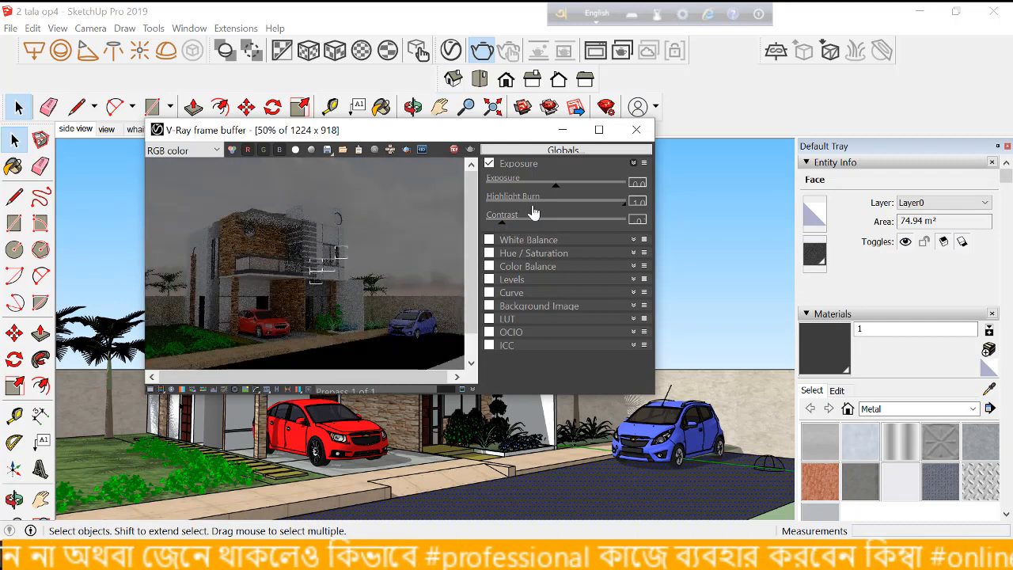
# Lower the render's Highlight Burn to about 0.1 and its Exposure correction to about -1
pyautogui.moveTo(556, 204); pyautogui.dragTo(511, 208)
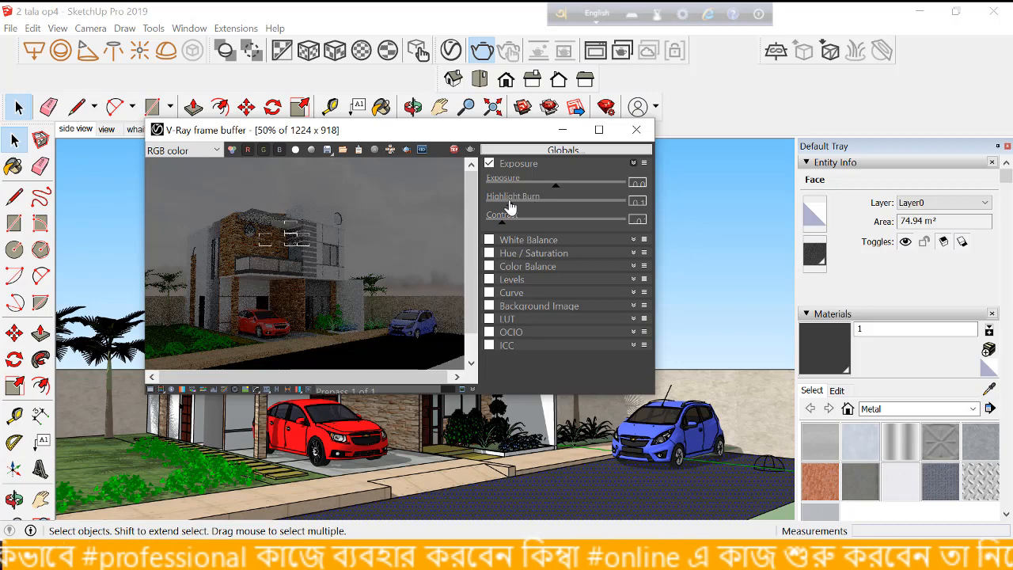
pyautogui.click(502, 185)
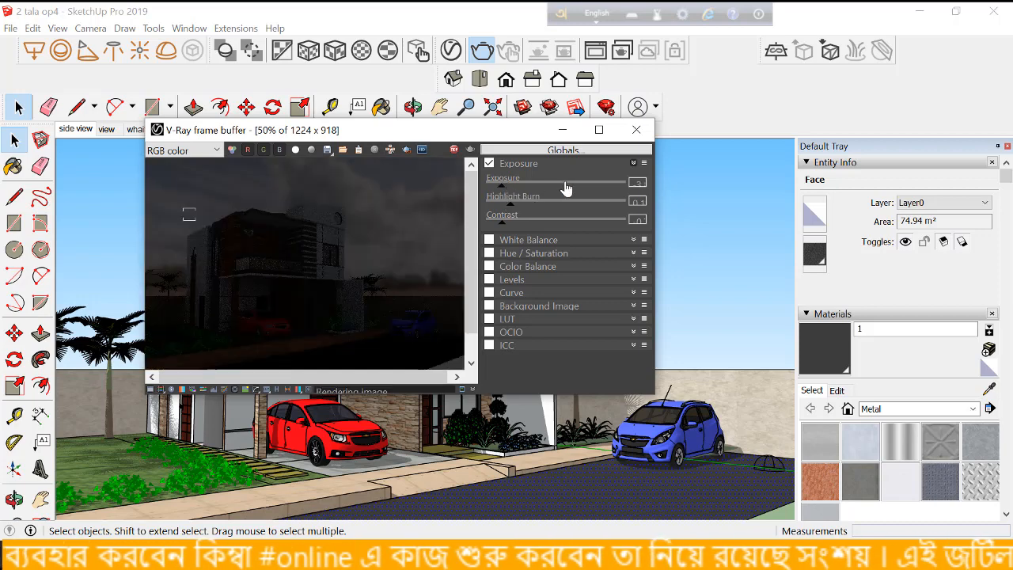
pyautogui.click(536, 187)
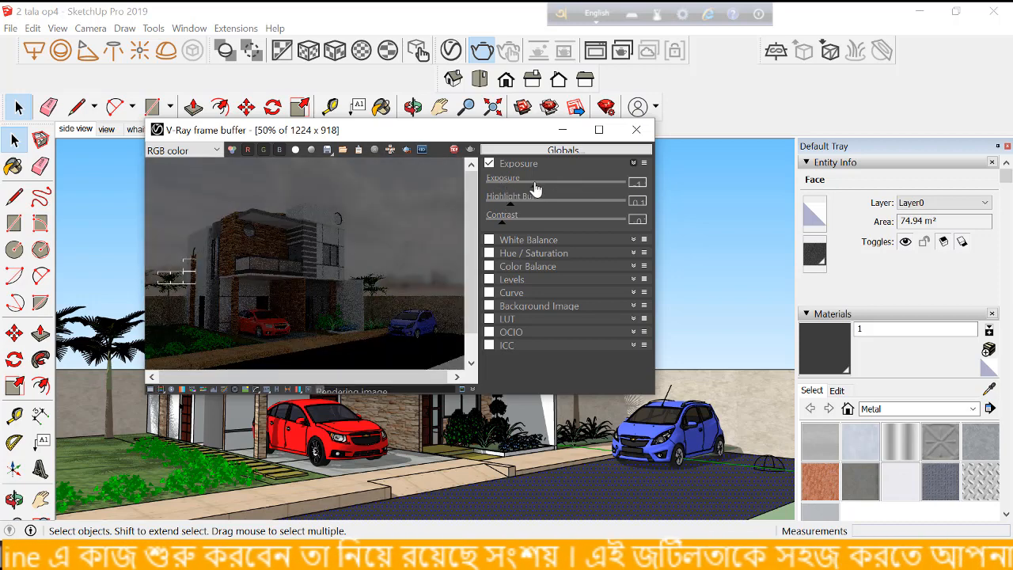
# Examine the exposure-corrected house render in the frame buffer at several zoom levels, from the whole image to the balcony's close-up detail
pyautogui.scroll(-2, 279, 287)
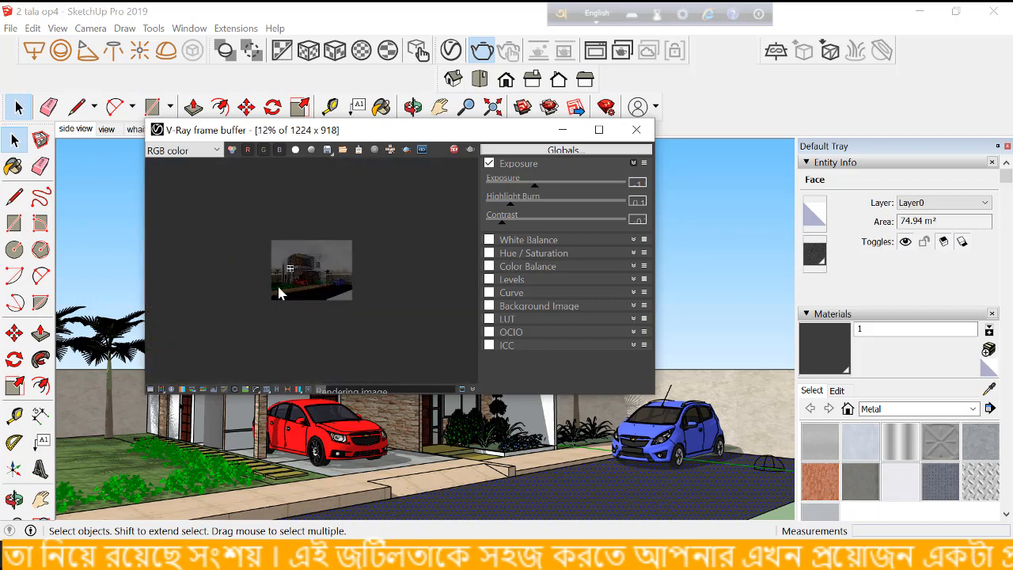
pyautogui.scroll(2, 293, 279)
pyautogui.scroll(-1, 262, 305)
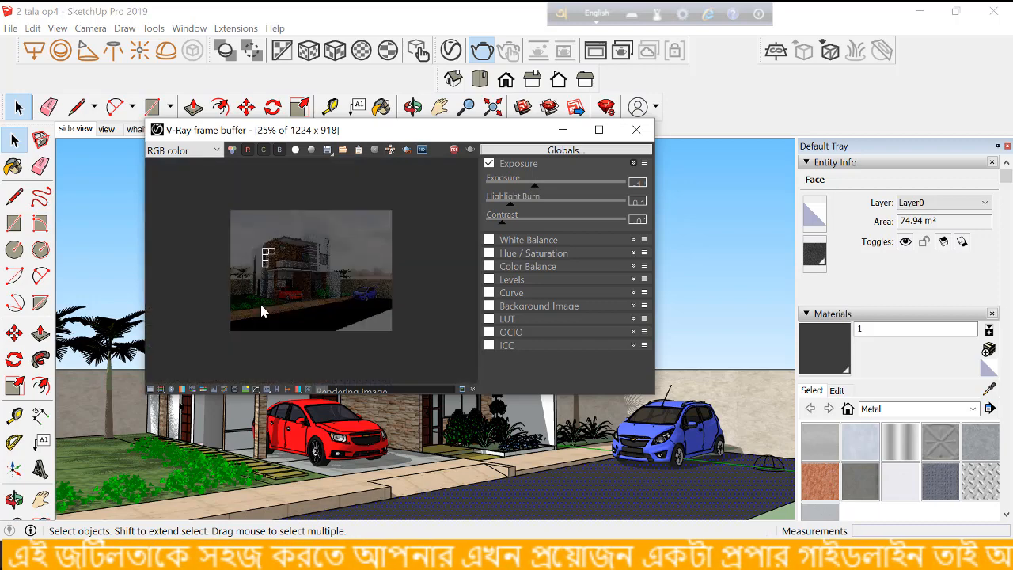
pyautogui.scroll(1, 262, 304)
pyautogui.scroll(2, 286, 272)
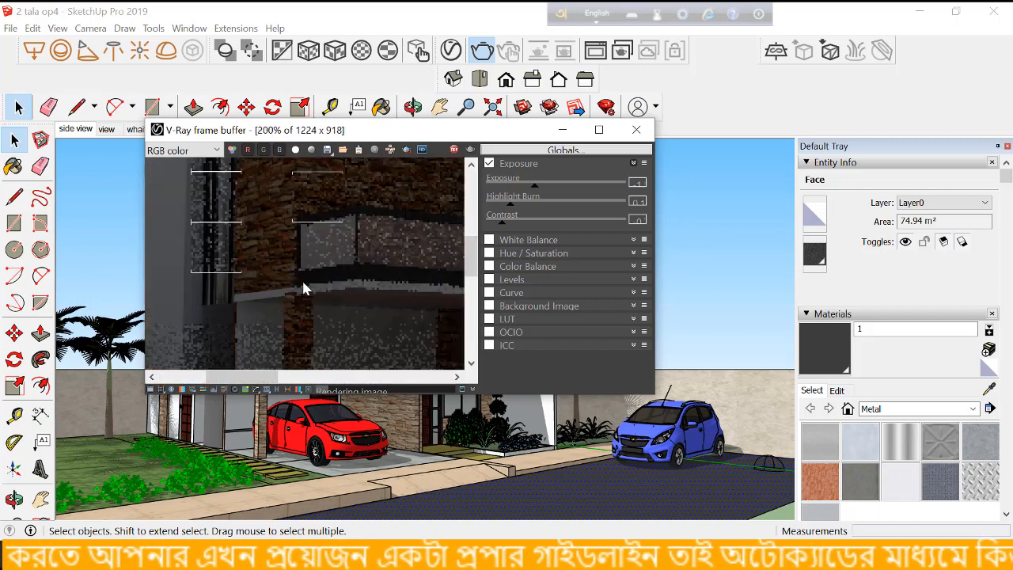
pyautogui.scroll(-1, 302, 279)
pyautogui.scroll(-1, 357, 301)
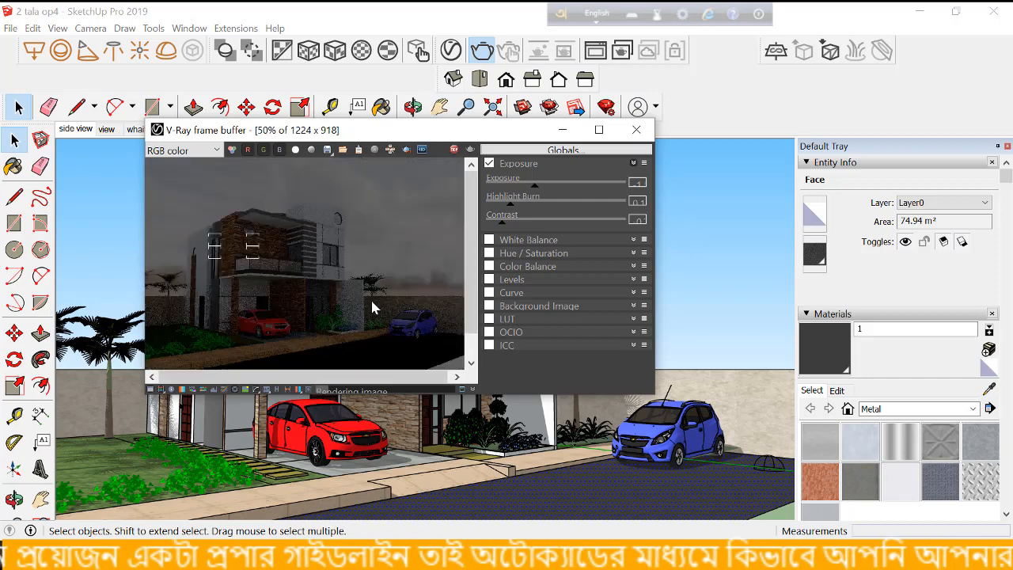
pyautogui.scroll(-1, 314, 317)
pyautogui.scroll(1, 315, 317)
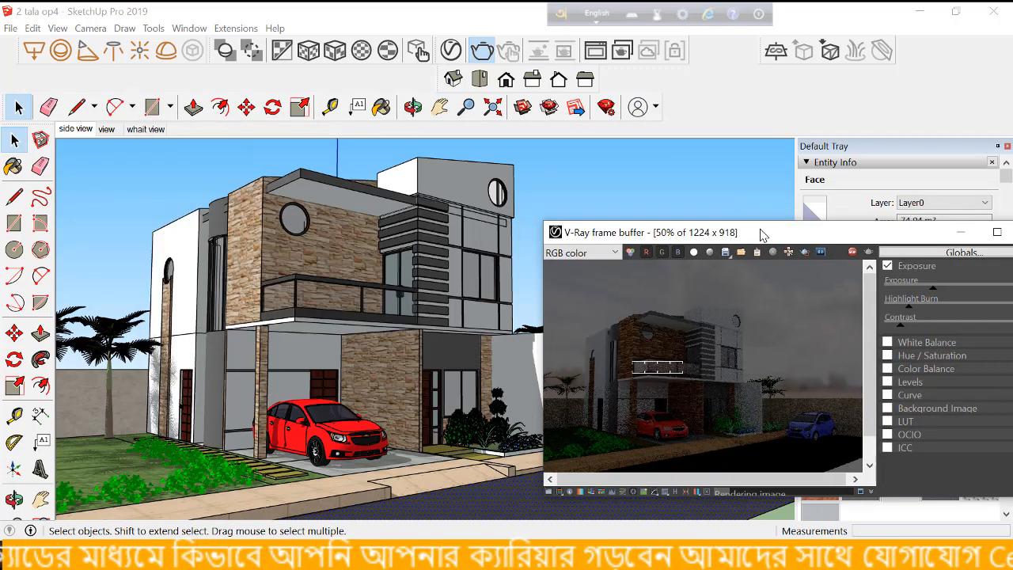
# Move the frame buffer aside to uncover the house model and stop the running render
pyautogui.moveTo(364, 129); pyautogui.dragTo(710, 163)
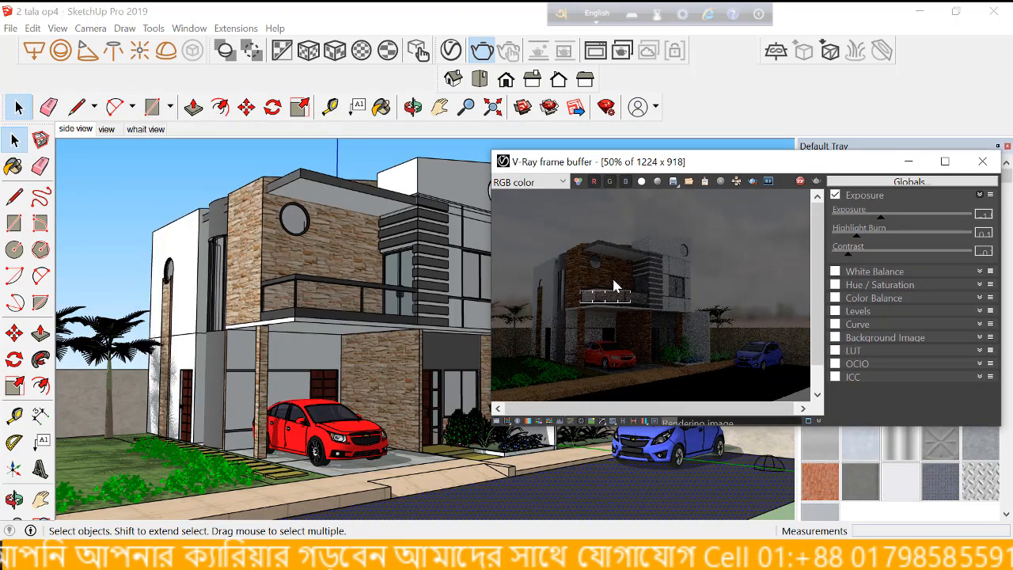
pyautogui.scroll(-1, 616, 286)
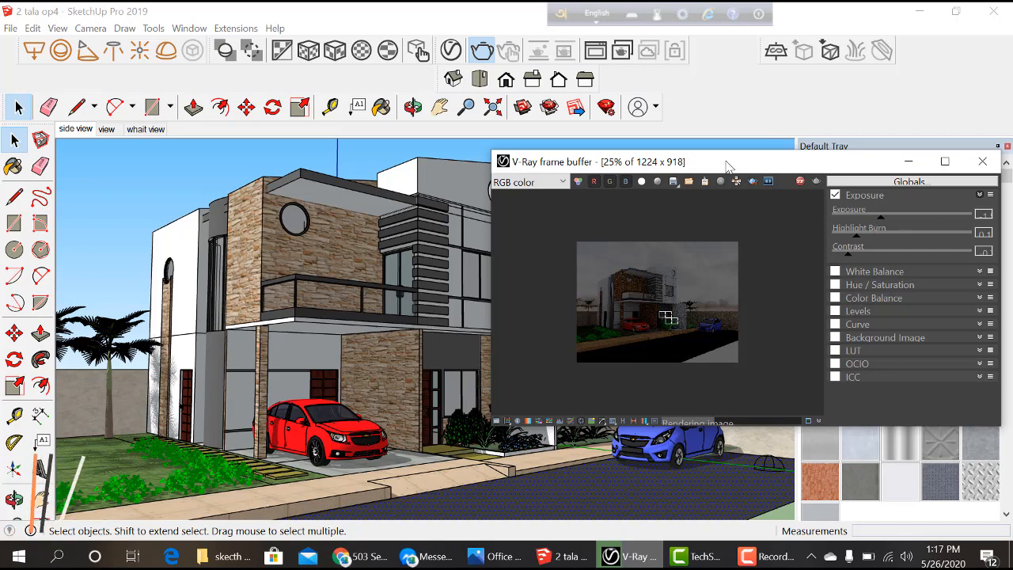
pyautogui.click(800, 181)
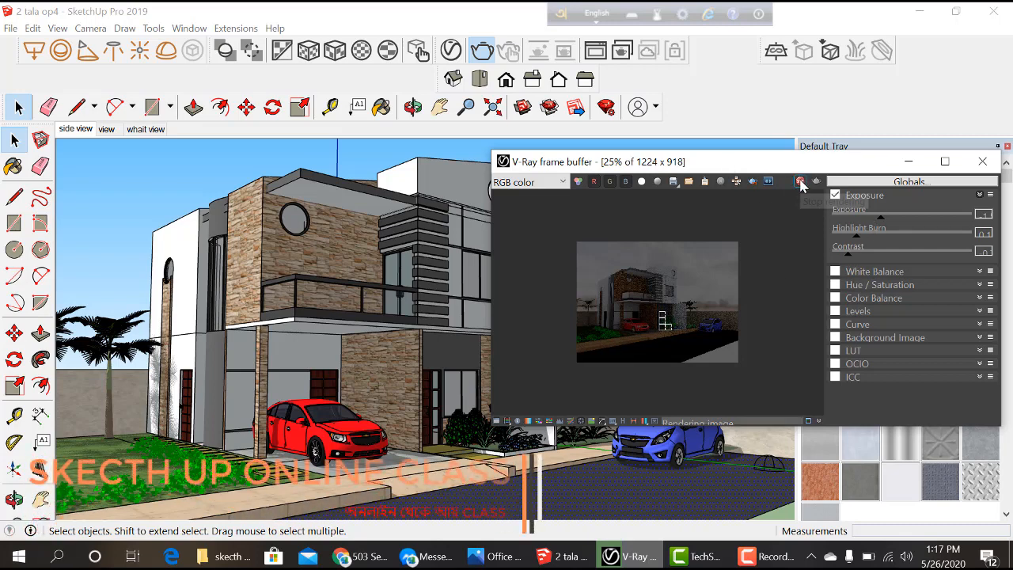